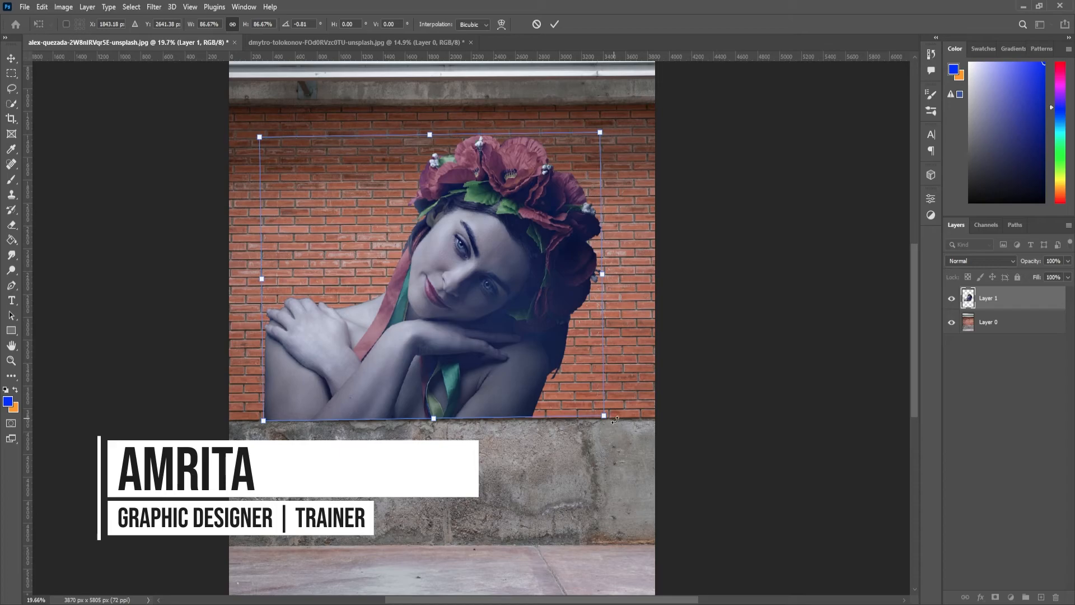
- Commit the portrait's transform and set its layer's blend mode to Hard Light
{"action": "key", "text": "Return"}
{"action": "left_click", "coordinate": [980, 261]}
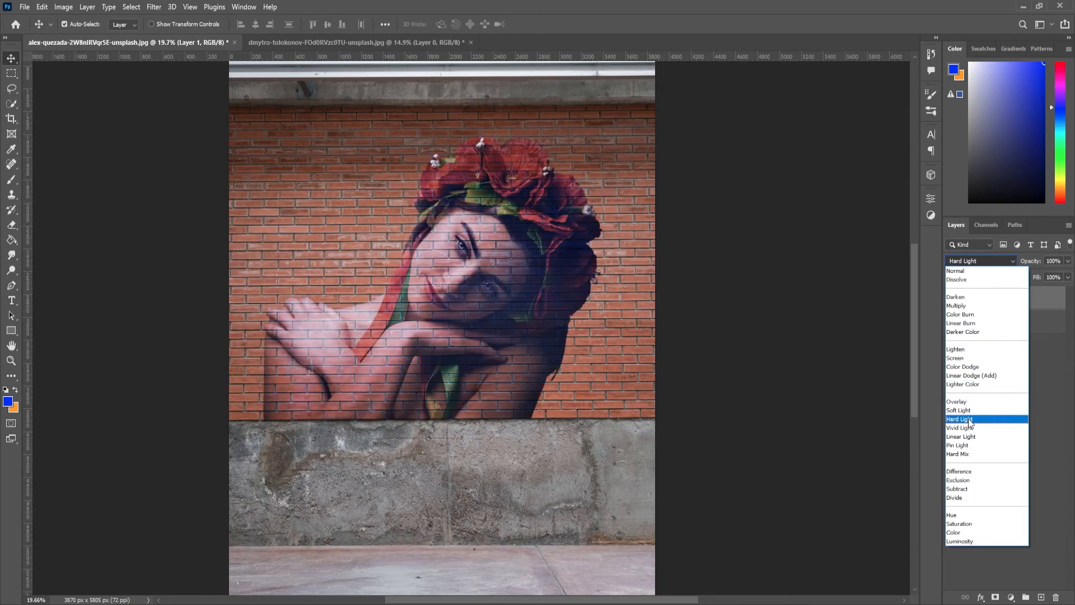
{"action": "left_click", "coordinate": [969, 420]}
- Add a very thin black outside stroke to the portrait layer, leaving Bevel & Emboss turned off
{"action": "double_click", "coordinate": [1018, 297]}
{"action": "left_click", "coordinate": [662, 110]}
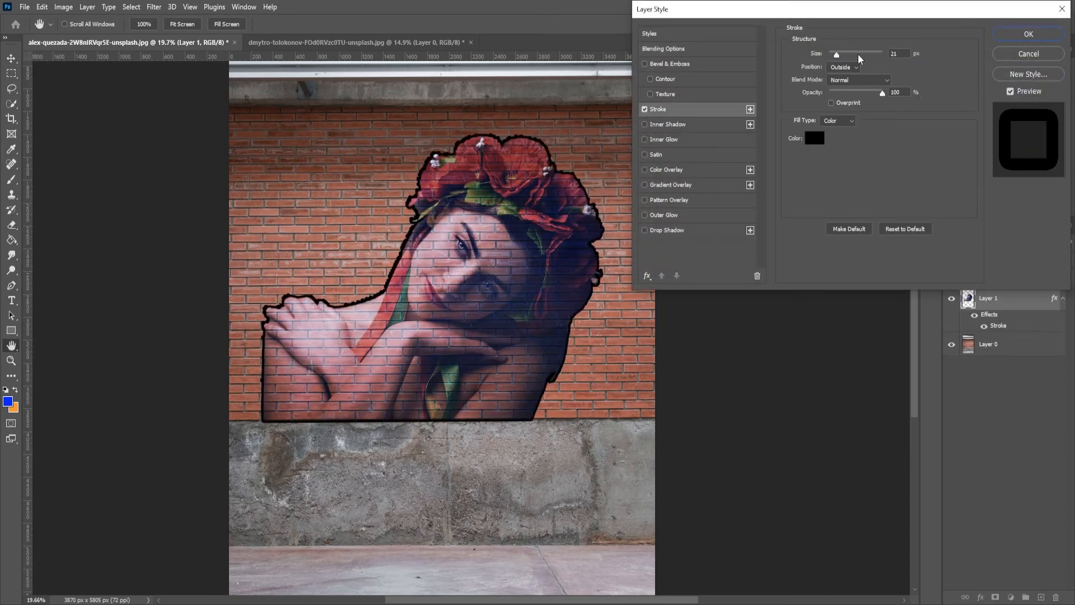
{"action": "mouse_move", "coordinate": [837, 54]}
{"action": "left_mouse_down"}
{"action": "mouse_move", "coordinate": [827, 56]}
{"action": "mouse_move", "coordinate": [827, 126]}
{"action": "left_mouse_up"}
{"action": "left_click", "coordinate": [666, 64]}
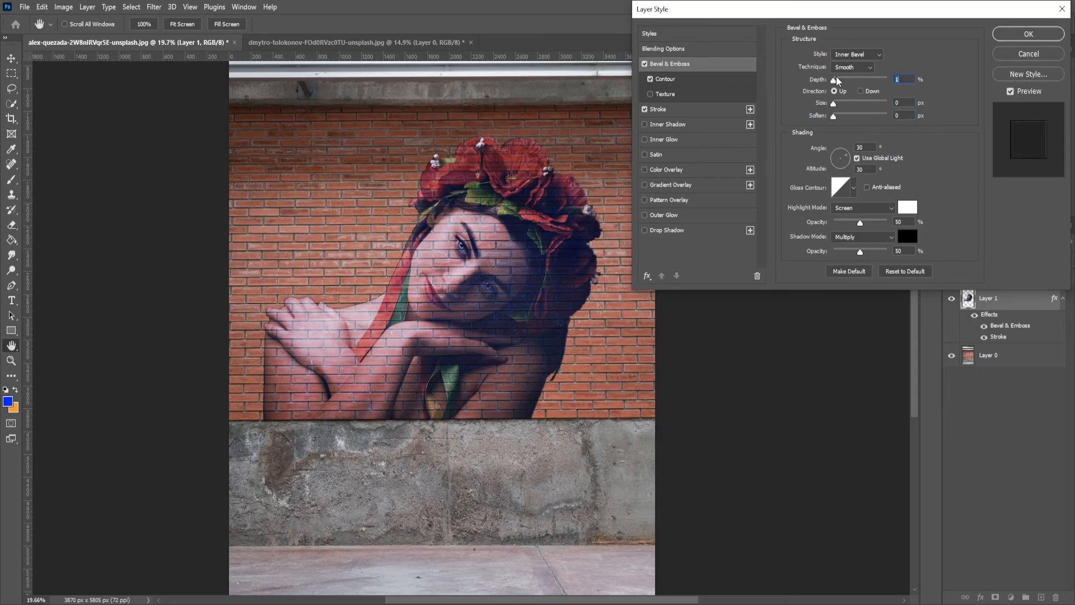
{"action": "left_click", "coordinate": [645, 65]}
{"action": "left_click", "coordinate": [1016, 34]}
- Keep the portrait layer in Hard Light mode and convert it to a smart object
{"action": "left_click", "coordinate": [992, 260]}
{"action": "left_click", "coordinate": [972, 419]}
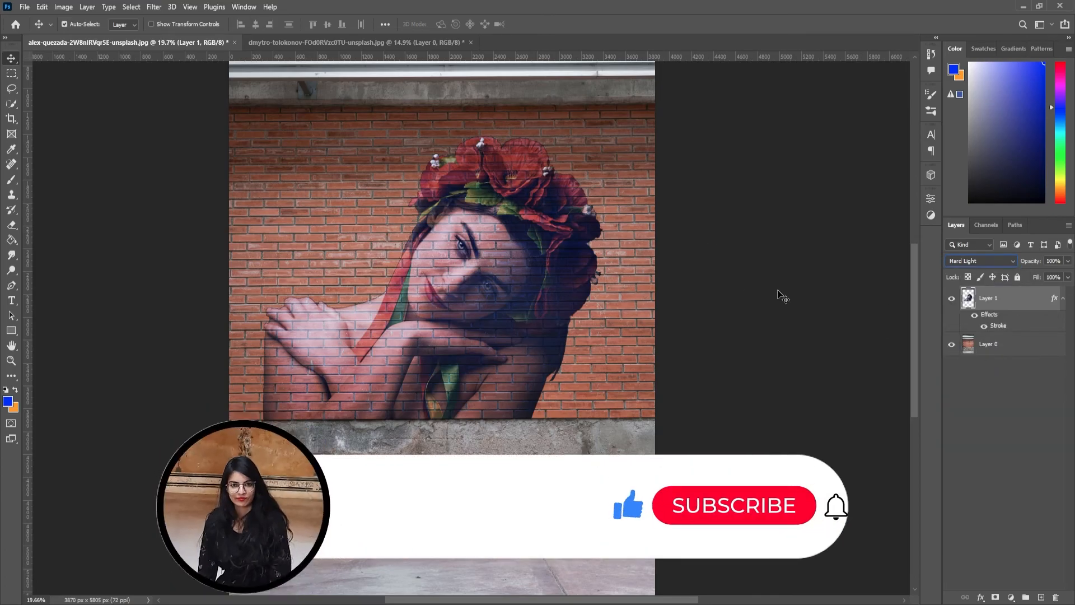
{"action": "right_click", "coordinate": [1029, 302]}
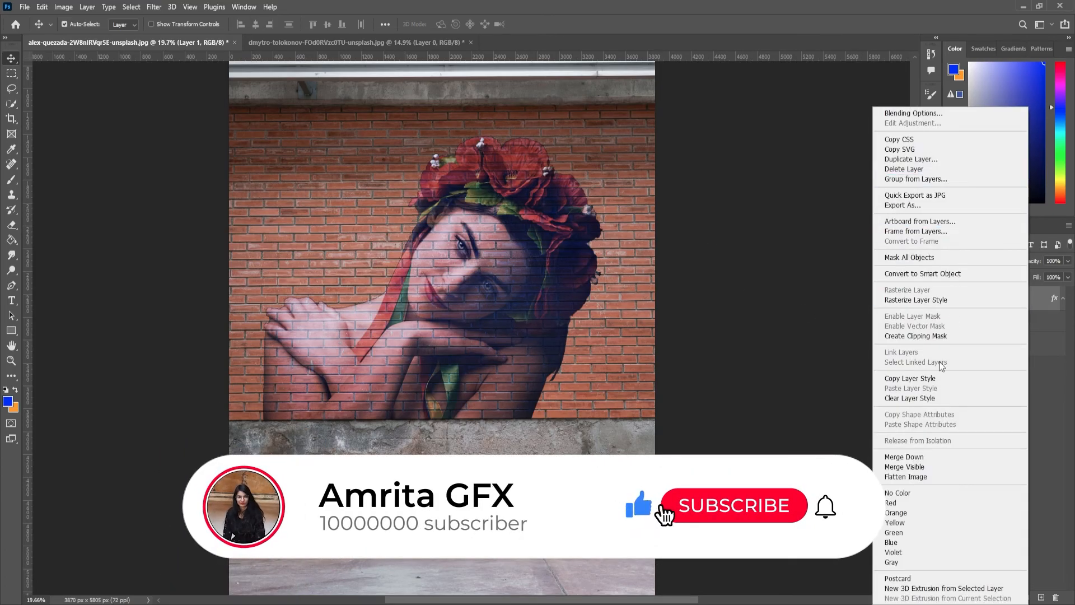
{"action": "left_click", "coordinate": [922, 274]}
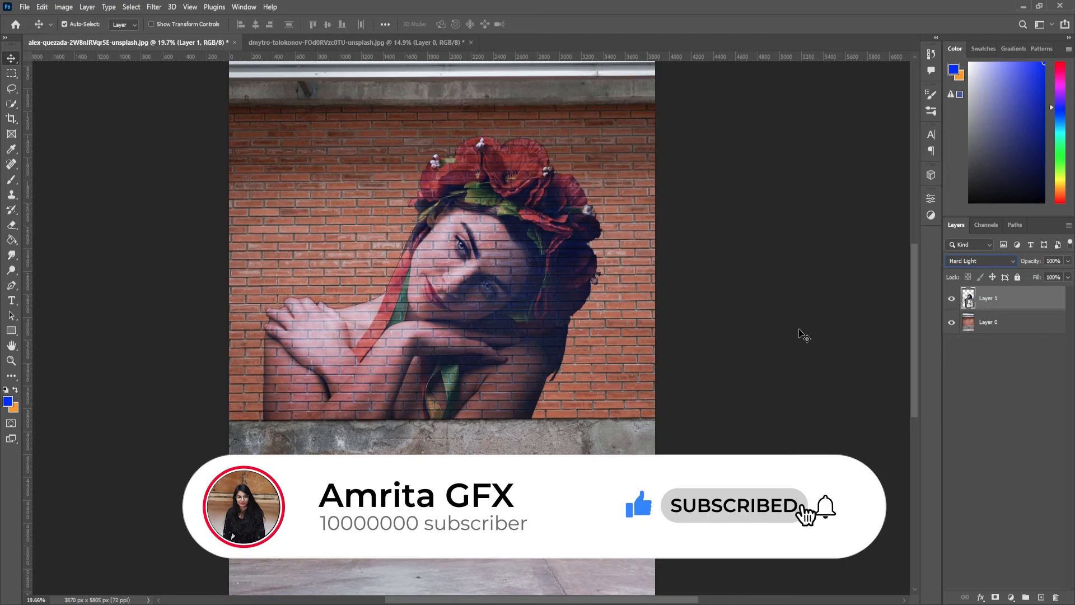
- Apply a Displace filter to the portrait with horizontal and vertical scale 5, using thumnail girl.psd as the displacement map
{"action": "left_click", "coordinate": [154, 6]}
{"action": "mouse_move", "coordinate": [183, 160]}
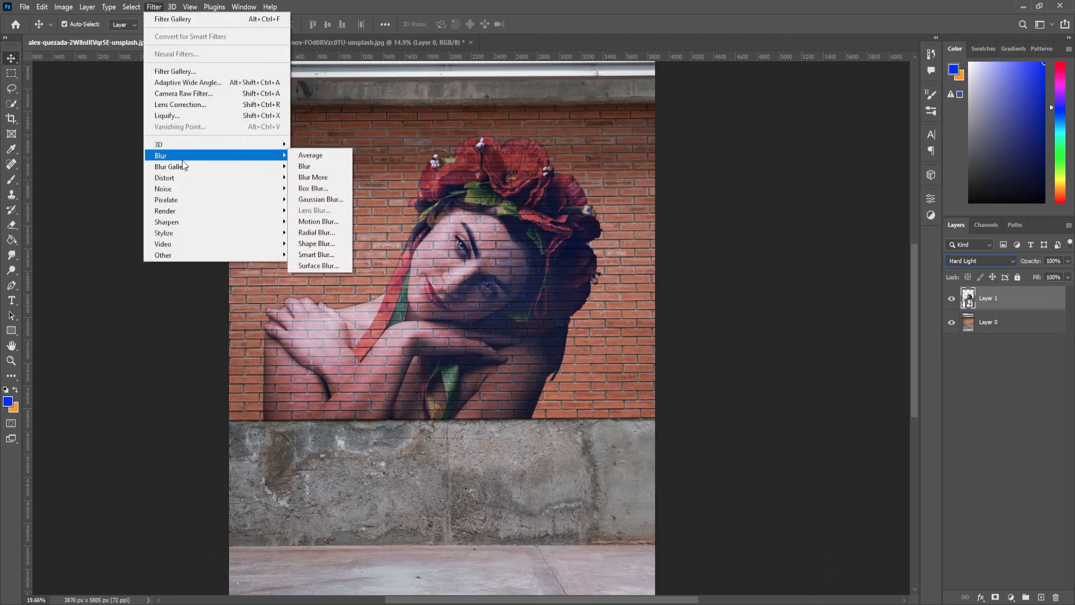
{"action": "mouse_move", "coordinate": [168, 177]}
{"action": "left_click", "coordinate": [314, 177]}
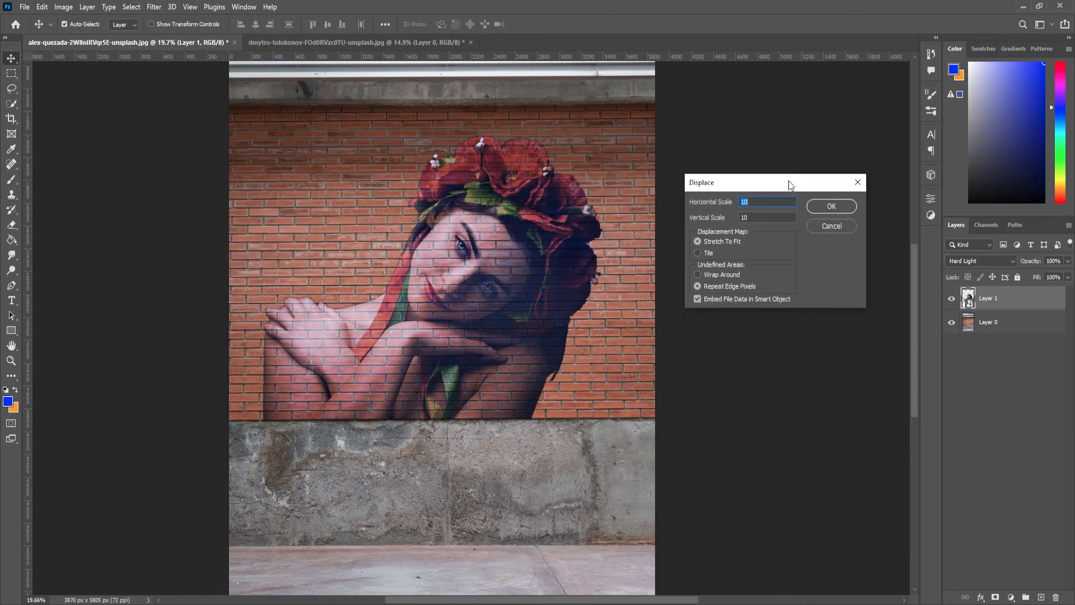
{"action": "type", "text": "5"}
{"action": "key", "text": "Tab"}
{"action": "type", "text": "5"}
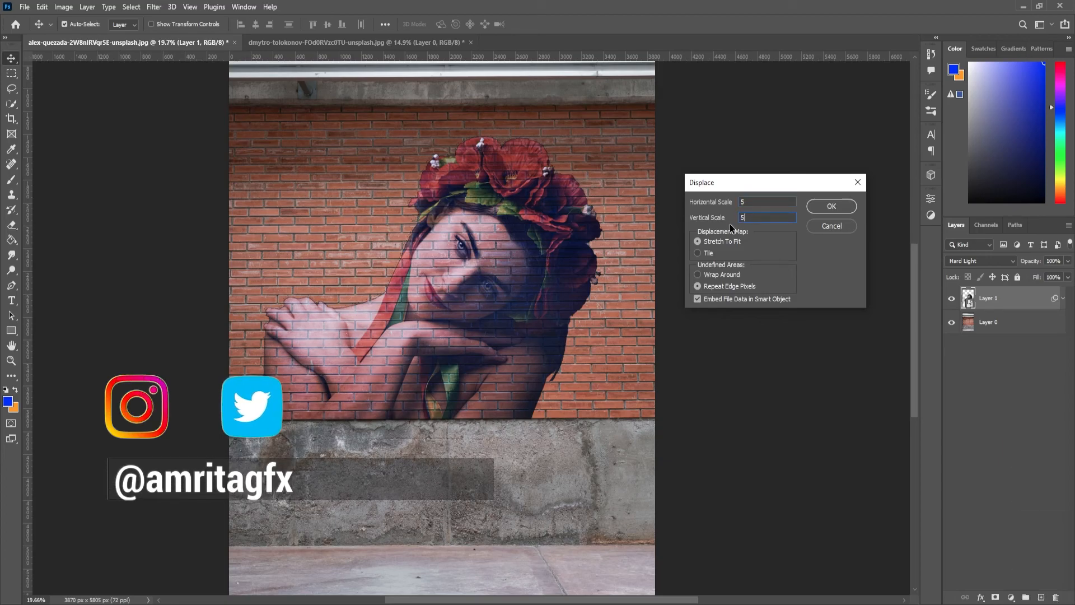
{"action": "key", "text": "Return"}
{"action": "left_click", "coordinate": [40, 170]}
{"action": "left_click", "coordinate": [115, 134]}
{"action": "left_click", "coordinate": [452, 291]}
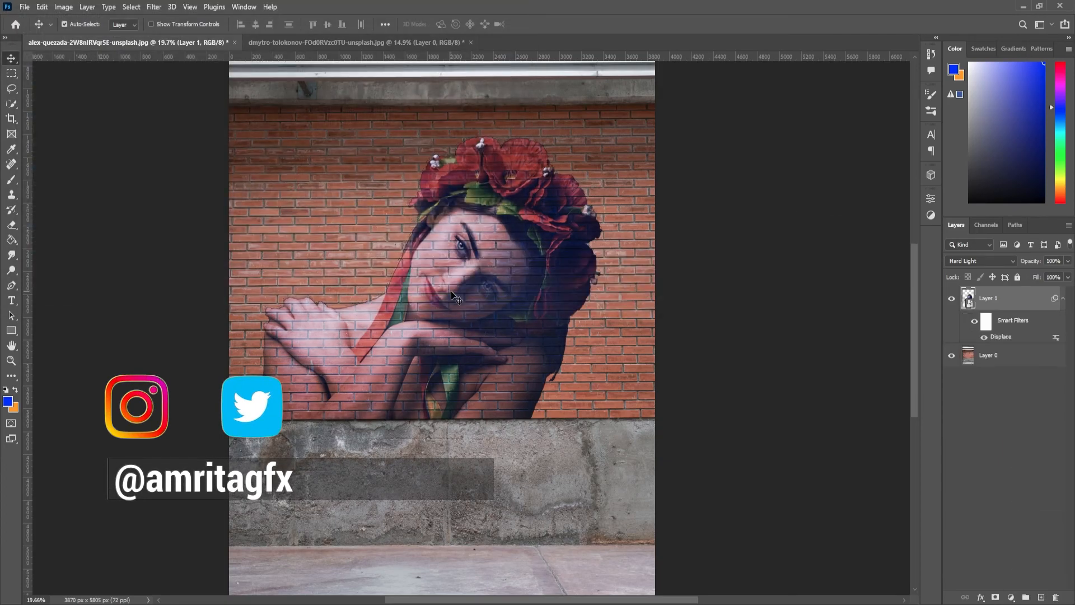
- Duplicate the portrait layer and set the copy's blend mode to Soft Light
{"action": "scroll", "coordinate": [452, 291], "scroll_direction": "up", "scroll_amount": 3}
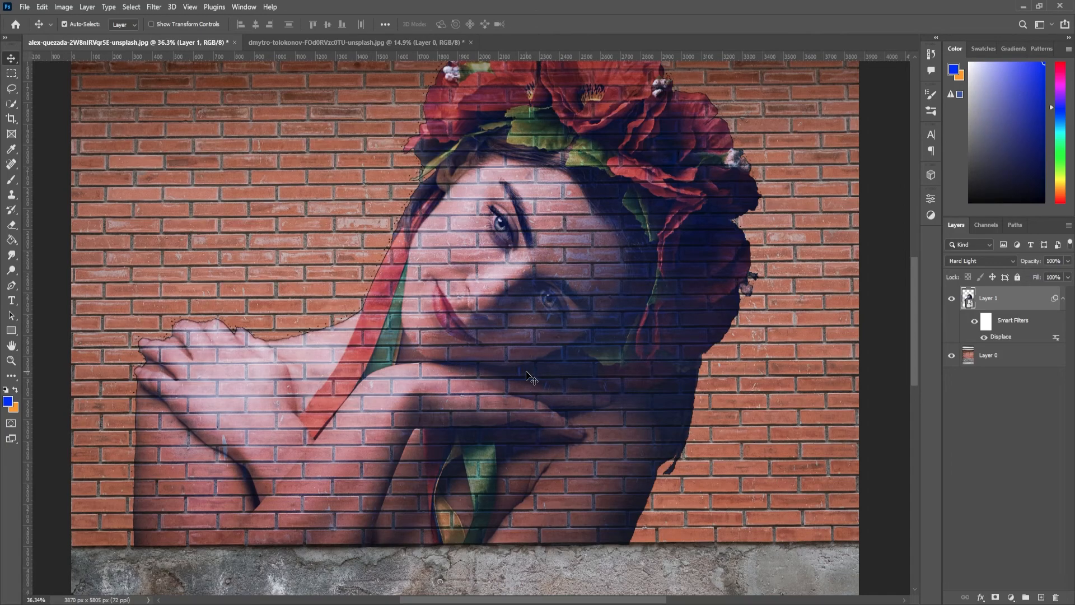
{"action": "key", "text": "ctrl+j"}
{"action": "left_click", "coordinate": [980, 261]}
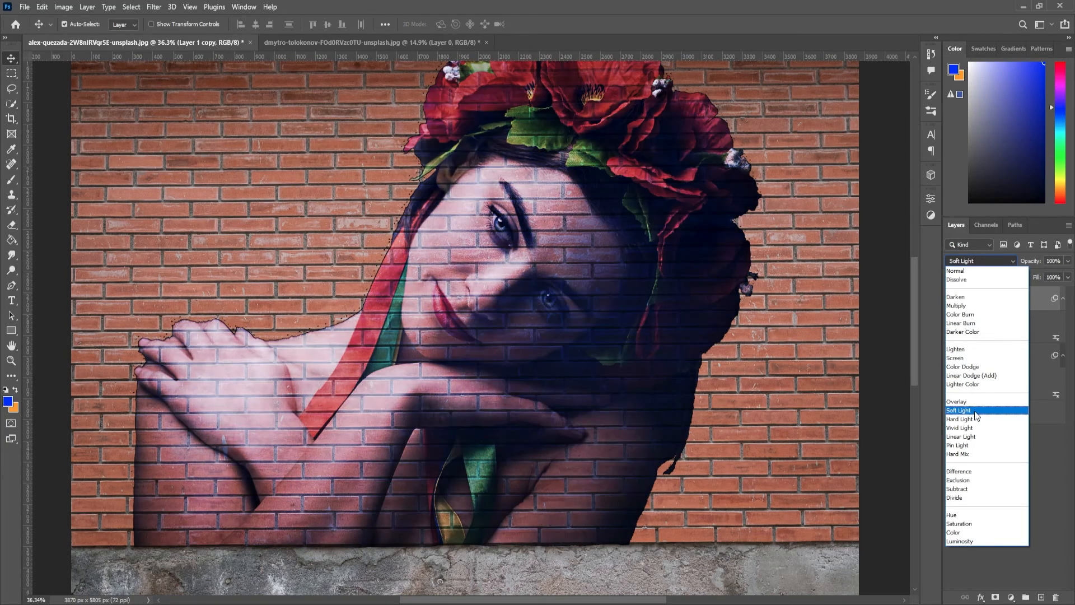
{"action": "left_click", "coordinate": [974, 410]}
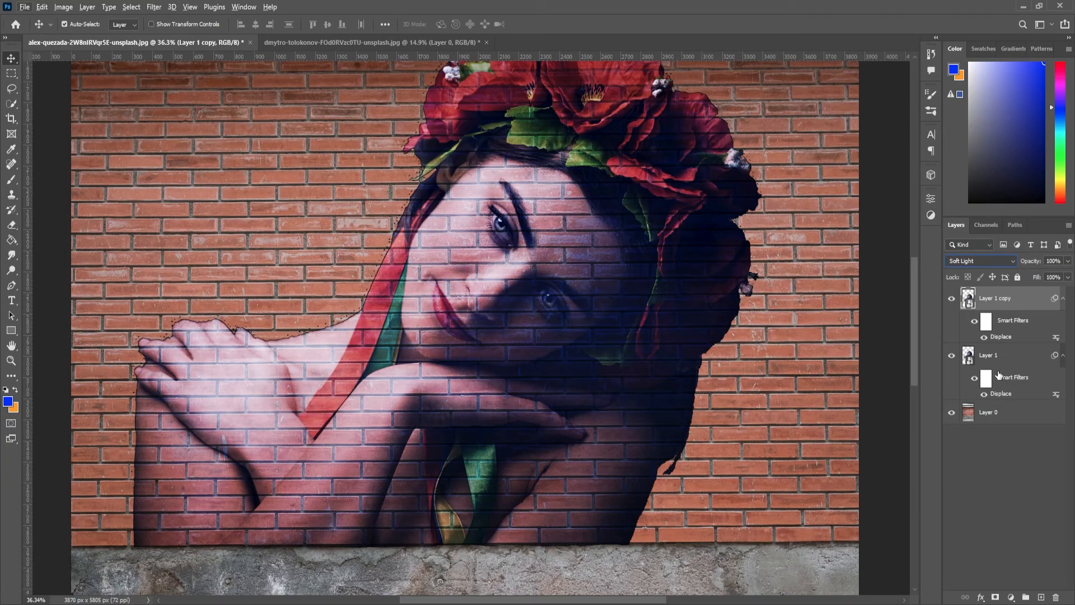
- Leave the layer copy without a stroke and add a 21 px black outside stroke to the original portrait layer
{"action": "double_click", "coordinate": [1037, 305]}
{"action": "left_click", "coordinate": [645, 109]}
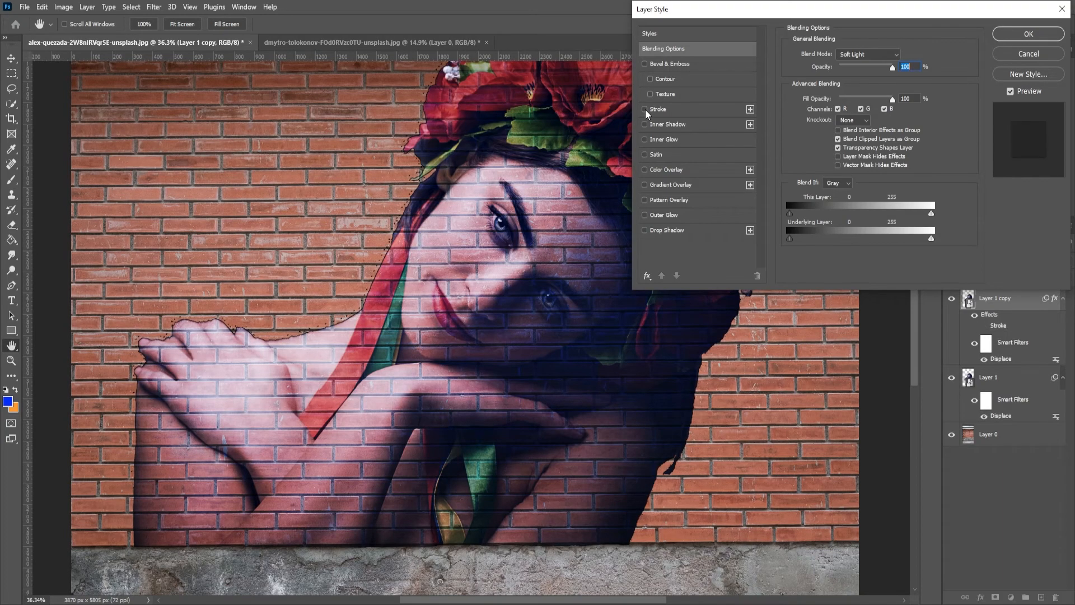
{"action": "left_click", "coordinate": [643, 109]}
{"action": "left_click", "coordinate": [1035, 36]}
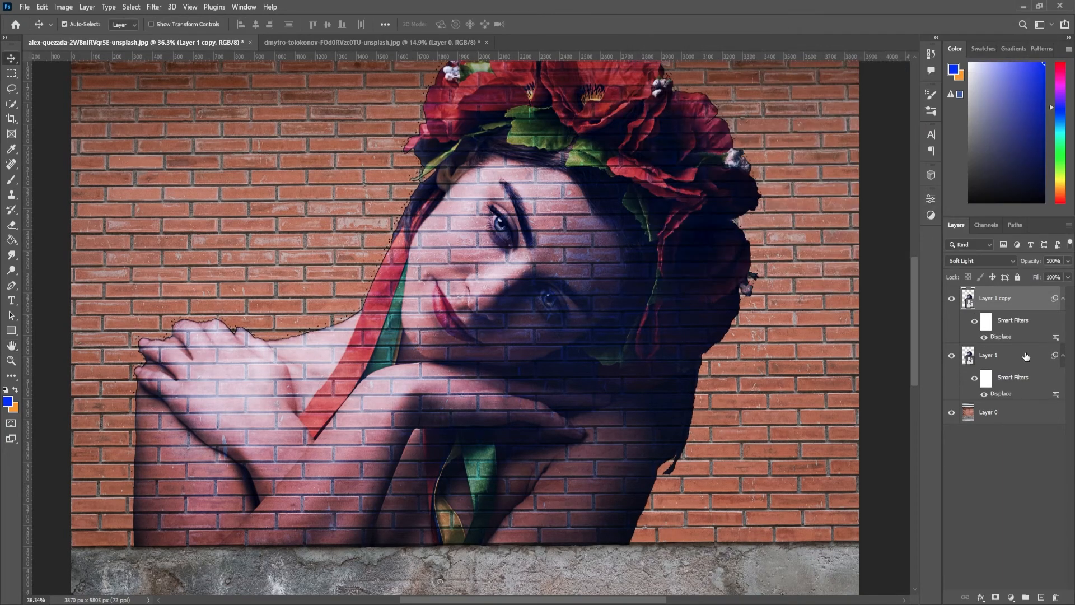
{"action": "double_click", "coordinate": [1025, 354]}
{"action": "left_click", "coordinate": [670, 110]}
{"action": "left_click_drag", "start_coordinate": [829, 54], "coordinate": [838, 73]}
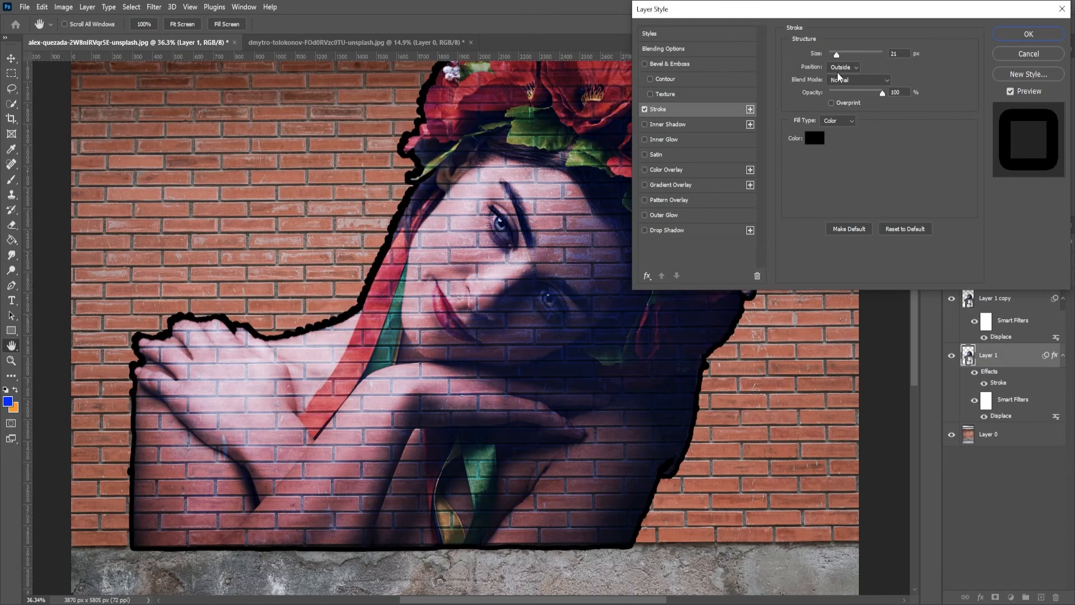
{"action": "left_click", "coordinate": [1028, 34]}
- Compare blend modes on the original portrait layer, keep Hard Light, and remove its stroke
{"action": "left_click", "coordinate": [980, 261]}
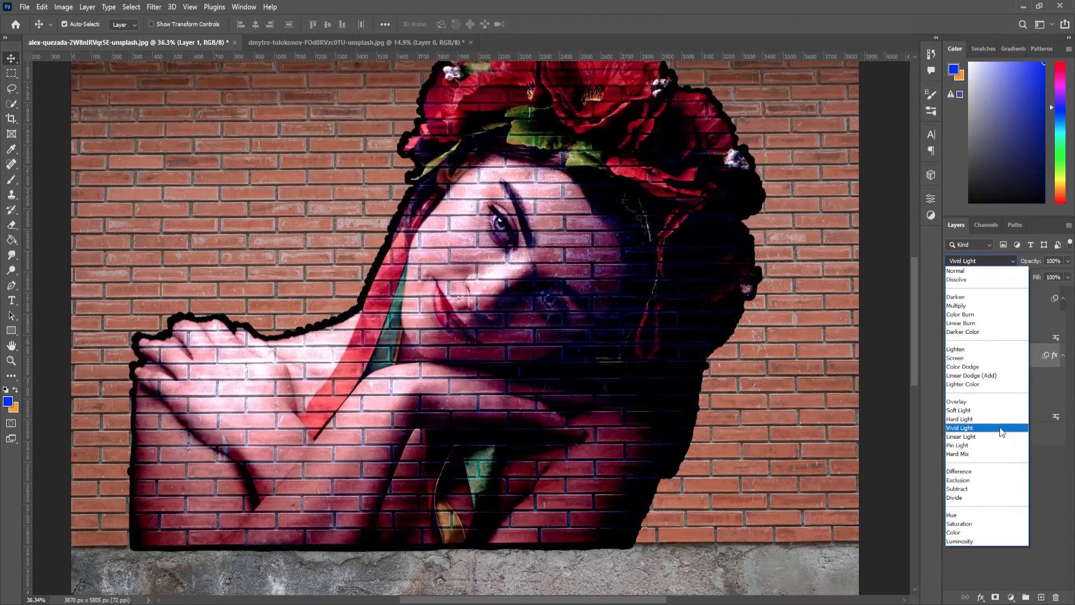
{"action": "left_click", "coordinate": [960, 419]}
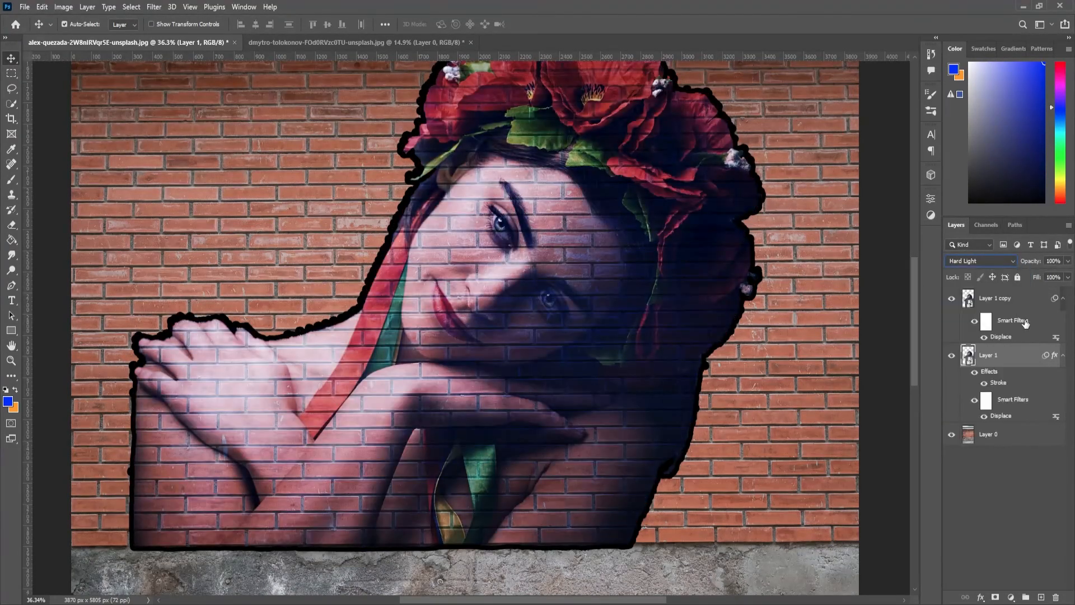
{"action": "double_click", "coordinate": [992, 387]}
{"action": "left_click", "coordinate": [644, 110]}
{"action": "left_click", "coordinate": [646, 110]}
{"action": "left_click", "coordinate": [1029, 34]}
{"action": "double_click", "coordinate": [1012, 361]}
{"action": "left_click", "coordinate": [644, 110]}
{"action": "left_click", "coordinate": [1028, 34]}
- Undo the stroke changes and the portrait layer duplication
{"action": "key", "text": "ctrl+z"}
{"action": "key", "text": "ctrl+z"}
{"action": "key", "text": "ctrl+z"}
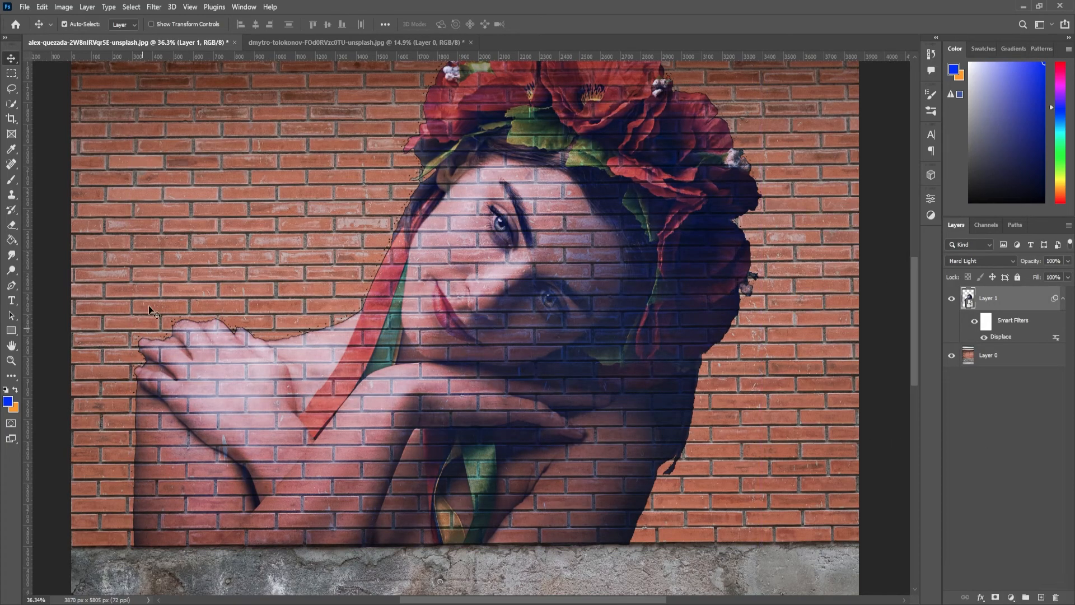
- Apply a second Displace filter to the portrait smart object using thumnail girl.psd as the displacement map
{"action": "left_click", "coordinate": [150, 10]}
{"action": "left_click", "coordinate": [319, 177]}
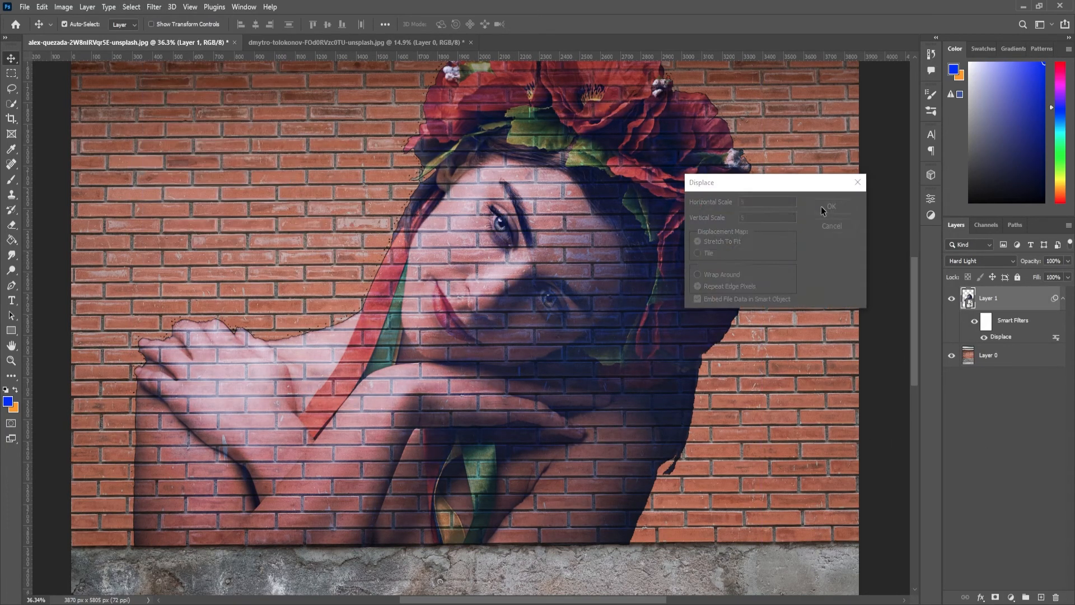
{"action": "left_click", "coordinate": [833, 209]}
{"action": "left_click", "coordinate": [516, 277]}
{"action": "left_click", "coordinate": [464, 287]}
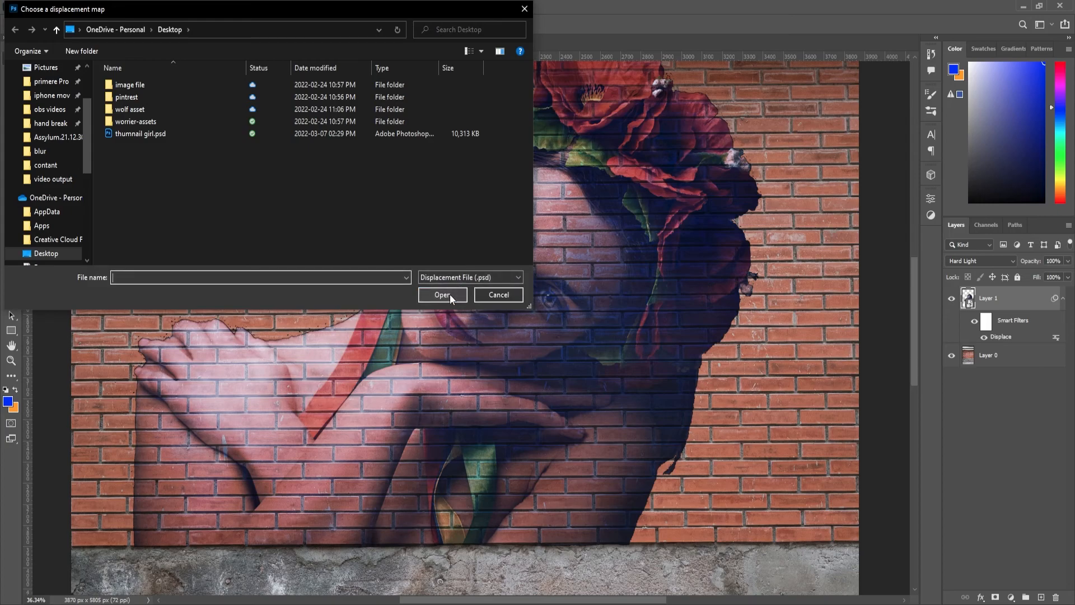
{"action": "double_click", "coordinate": [162, 137]}
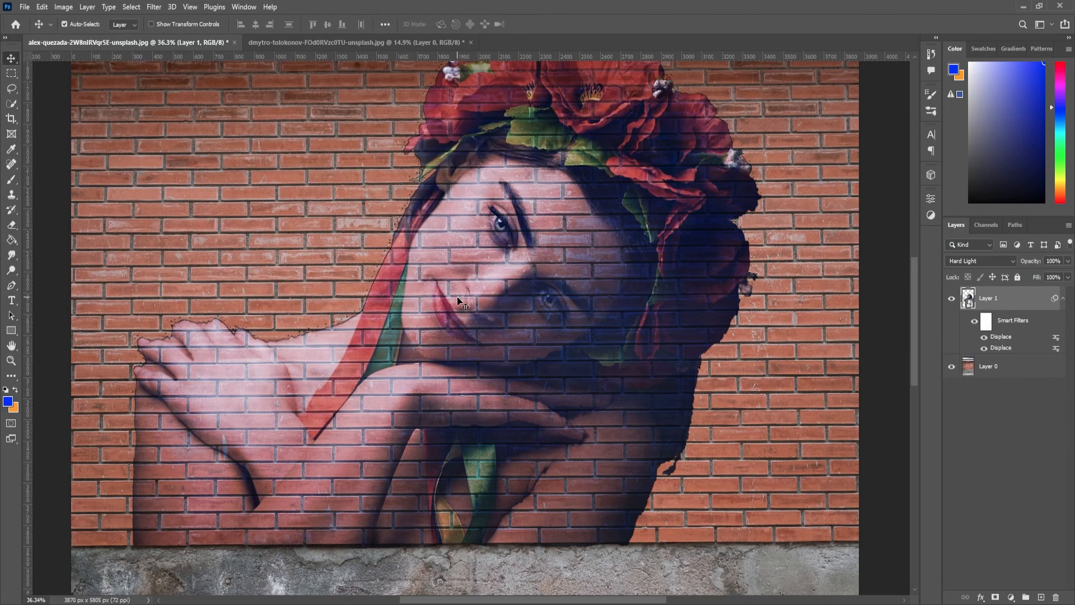
- Apply a third Displace filter to the portrait smart object with the same settings
{"action": "left_click", "coordinate": [154, 7]}
{"action": "mouse_move", "coordinate": [224, 178]}
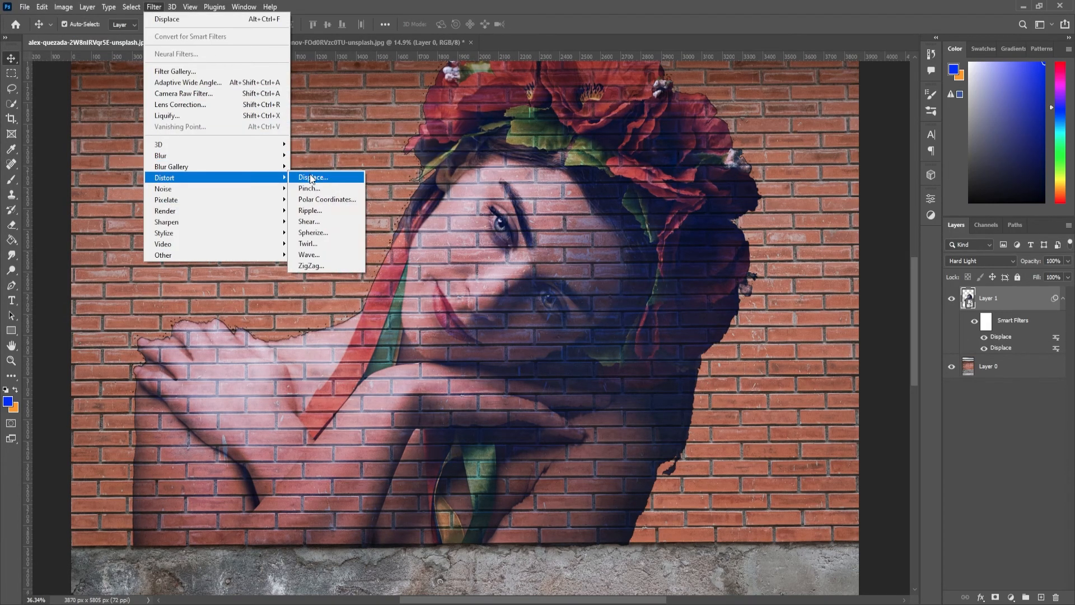
{"action": "left_click", "coordinate": [311, 178]}
{"action": "key", "text": "Return"}
{"action": "key", "text": "Return"}
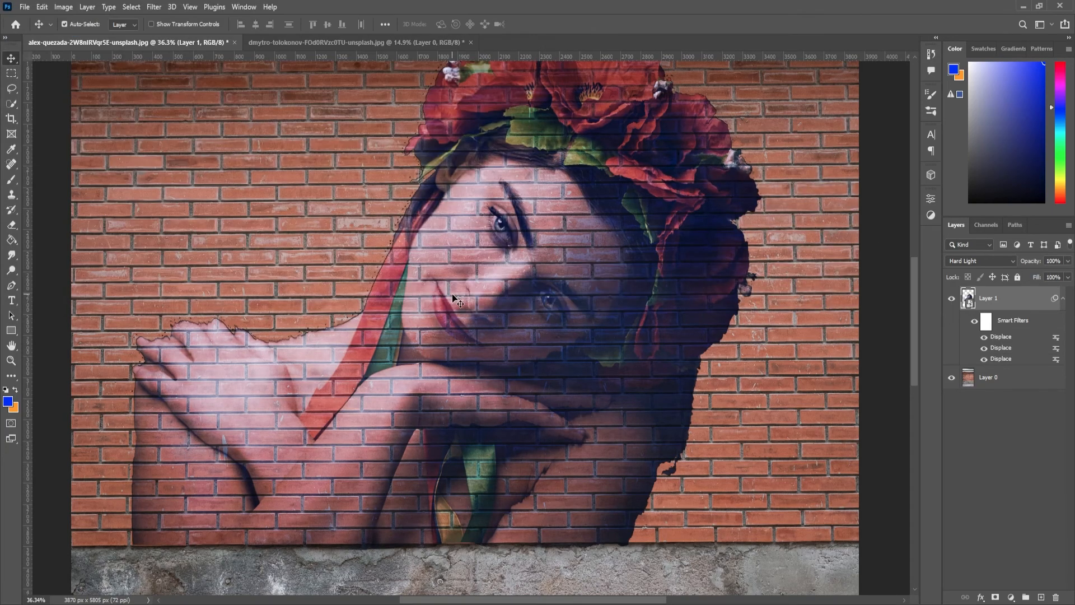
- Duplicate the portrait layer, try Normal blending on the copy, and discard the copy
{"action": "key", "text": "ctrl+j"}
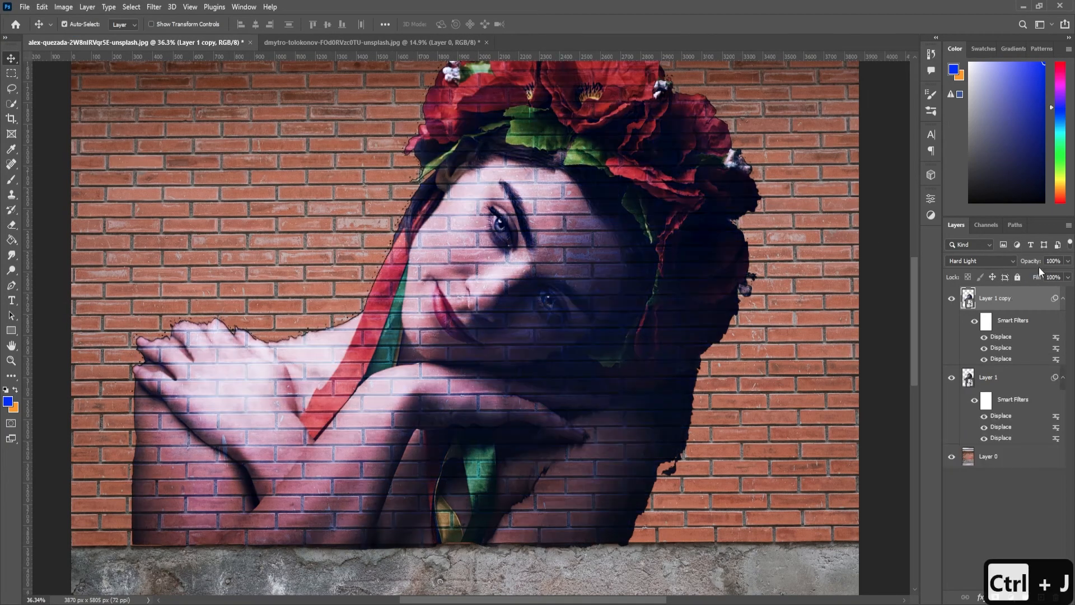
{"action": "left_click", "coordinate": [980, 261]}
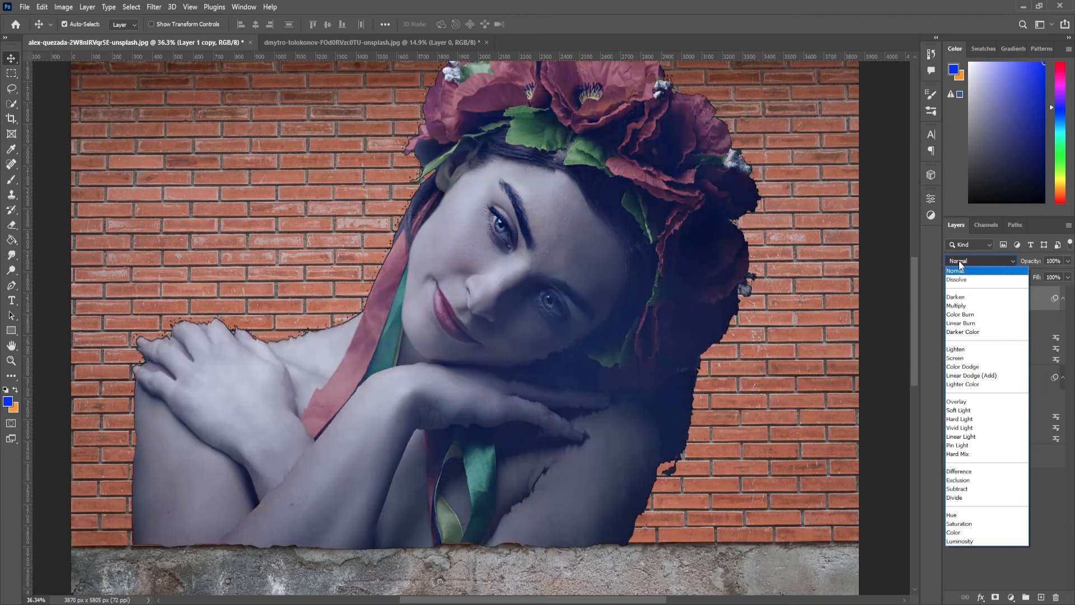
{"action": "left_click", "coordinate": [959, 261]}
{"action": "key", "text": "Delete"}
{"action": "key", "text": "Delete"}
{"action": "key", "text": "ctrl+z"}
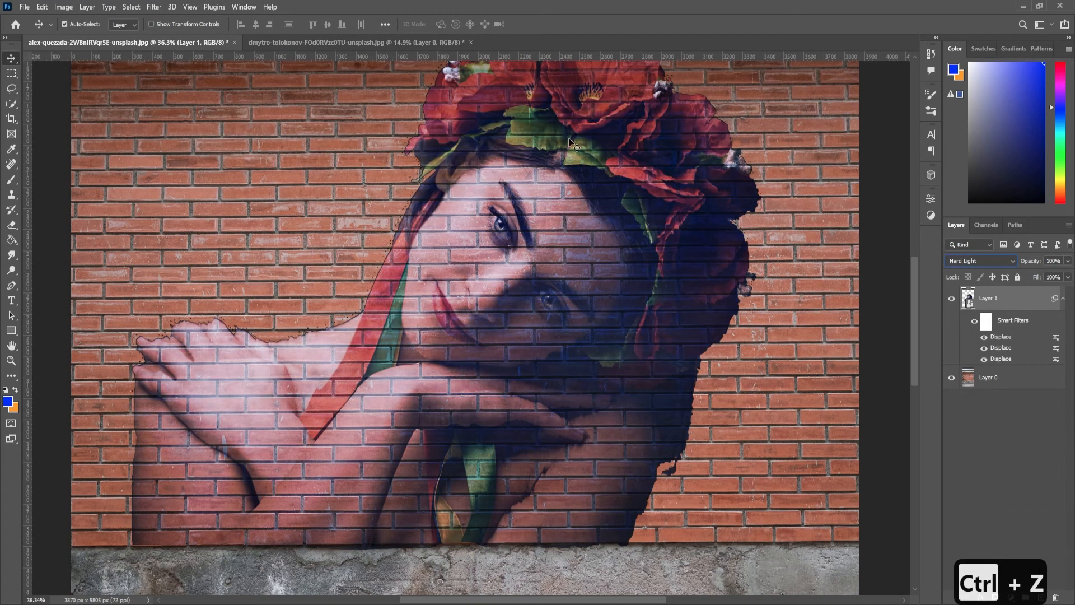
- Try shifting a copy of the wall layer sideways beneath the portrait and undo it
{"action": "left_click", "coordinate": [295, 167]}
{"action": "left_click", "coordinate": [696, 256]}
{"action": "left_click", "coordinate": [244, 264]}
{"action": "scroll", "coordinate": [281, 220], "scroll_direction": "down", "scroll_amount": 5}
{"action": "scroll", "coordinate": [284, 240], "scroll_direction": "up", "scroll_amount": 2}
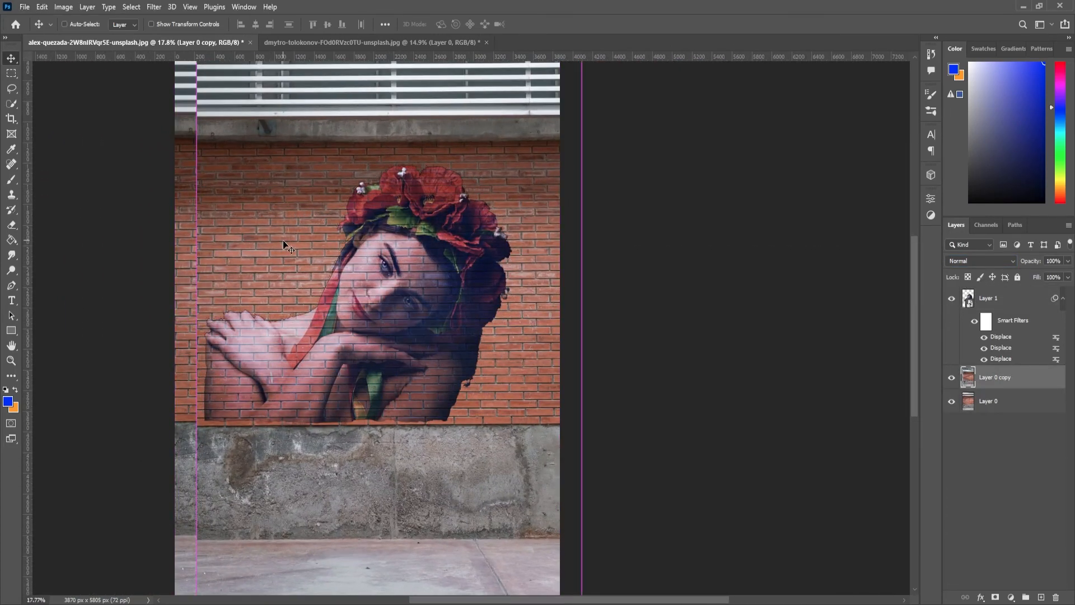
{"action": "key", "text": "ctrl+z"}
- Crop the canvas to 3870 x 5317 px, trimming its height while keeping the full width
{"action": "scroll", "coordinate": [328, 174], "scroll_direction": "down", "scroll_amount": 4}
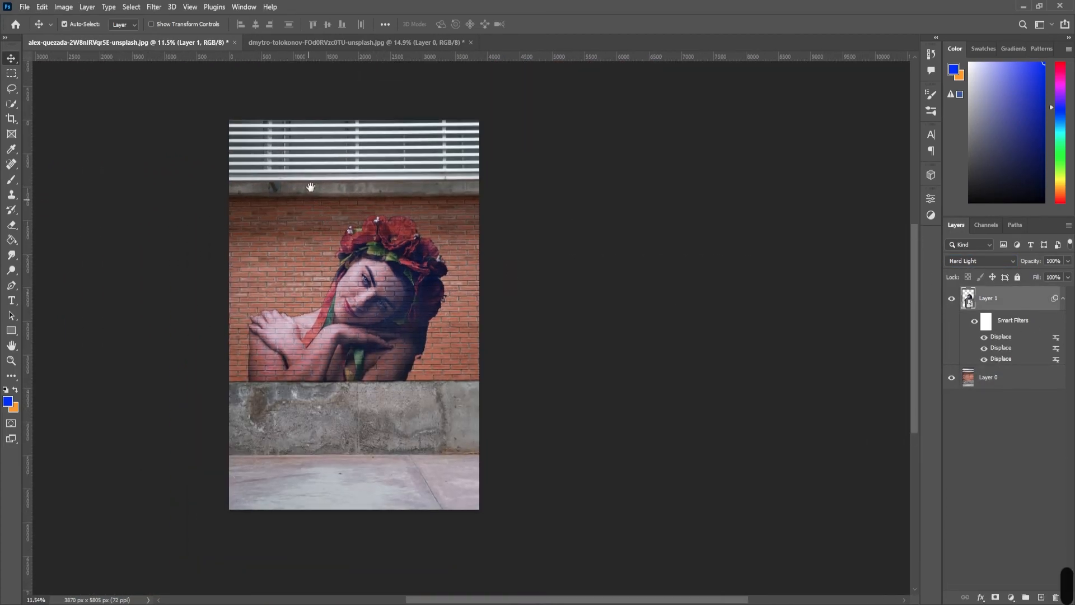
{"action": "scroll", "coordinate": [401, 240], "scroll_direction": "up", "scroll_amount": 1}
{"action": "left_click", "coordinate": [12, 118]}
{"action": "left_click_drag", "start_coordinate": [449, 546], "coordinate": [452, 527]}
{"action": "left_click_drag", "start_coordinate": [455, 136], "coordinate": [455, 142]}
{"action": "left_click", "coordinate": [11, 61]}
{"action": "key", "text": "ctrl+z"}
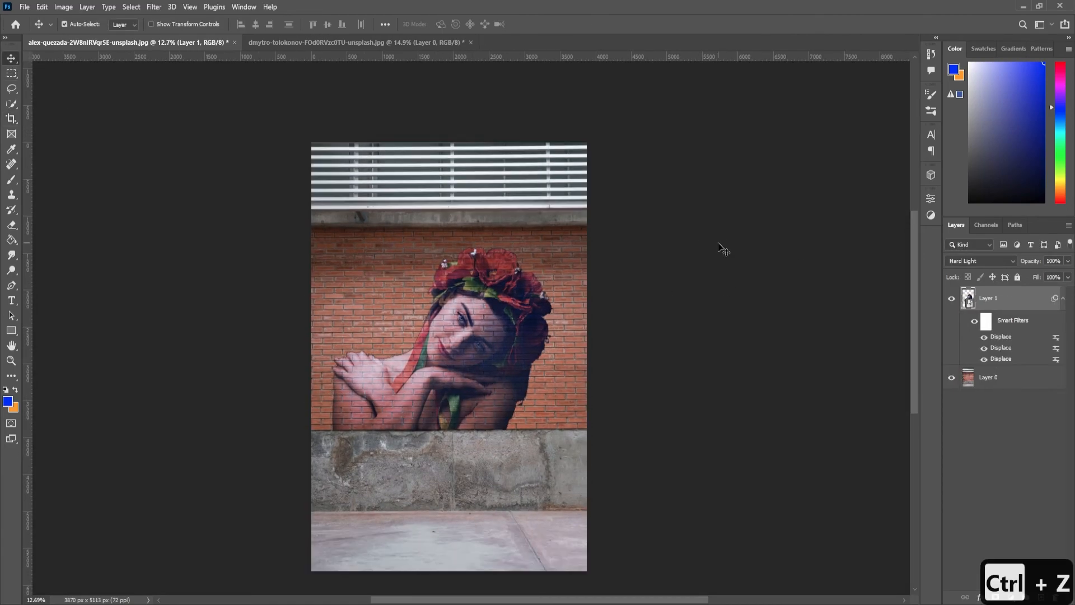
{"action": "left_click", "coordinate": [499, 229]}
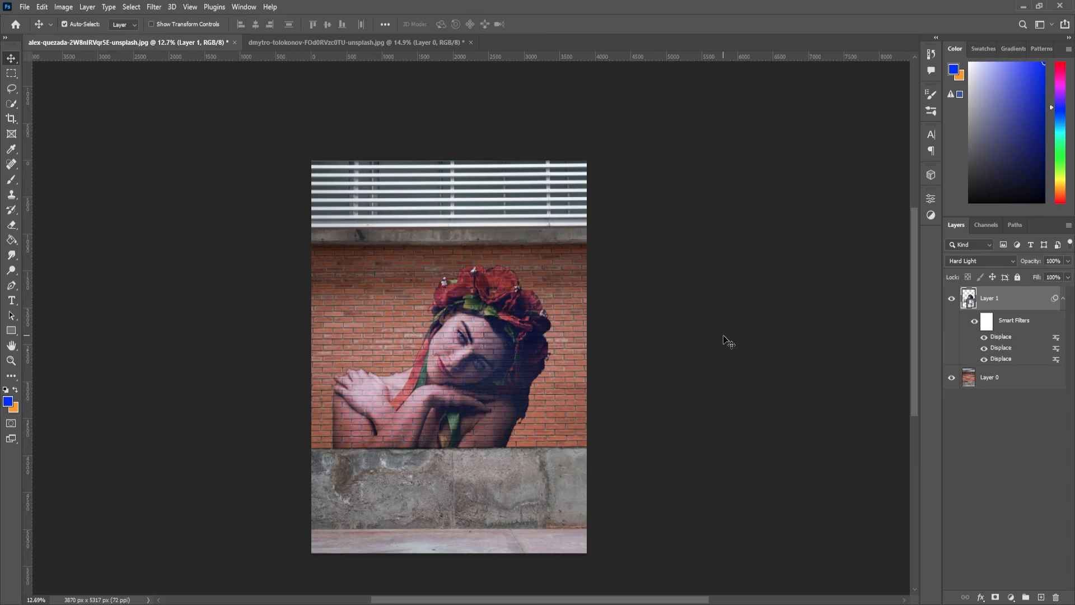
- Stamp all visible layers into a new layer and apply a Perspective transform that makes its left edge taller, about 131% height
{"action": "key", "text": "ctrl+alt+shift+e"}
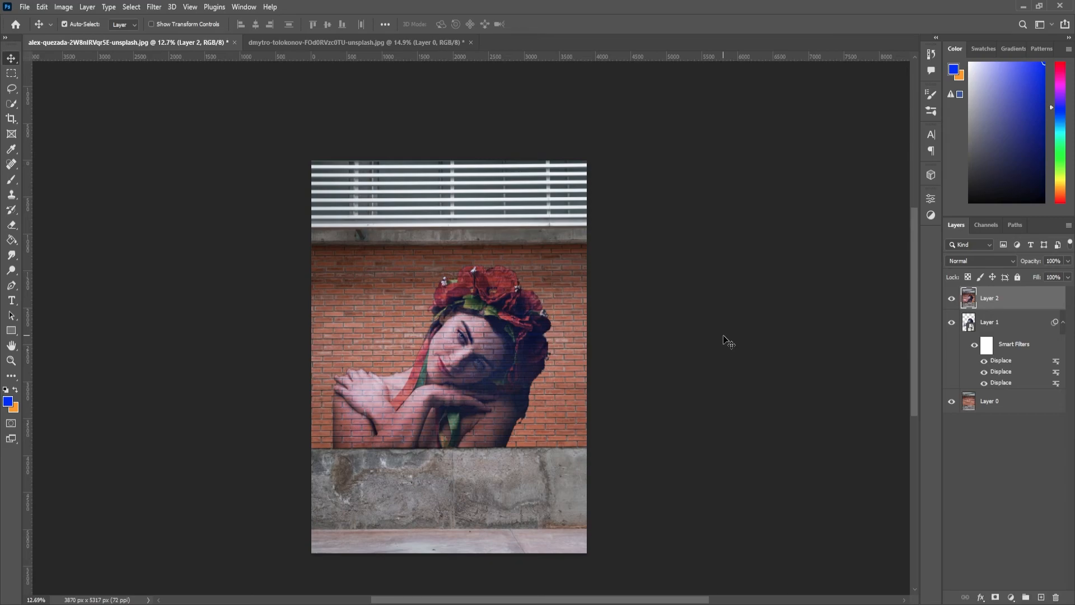
{"action": "left_click", "coordinate": [42, 7]}
{"action": "mouse_move", "coordinate": [71, 273]}
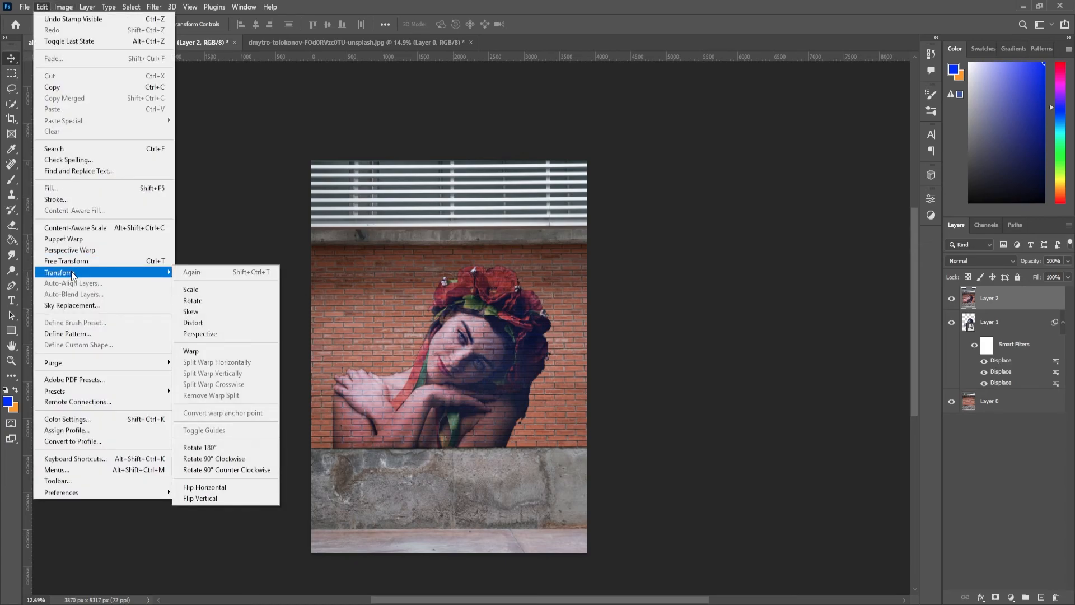
{"action": "left_click", "coordinate": [192, 335]}
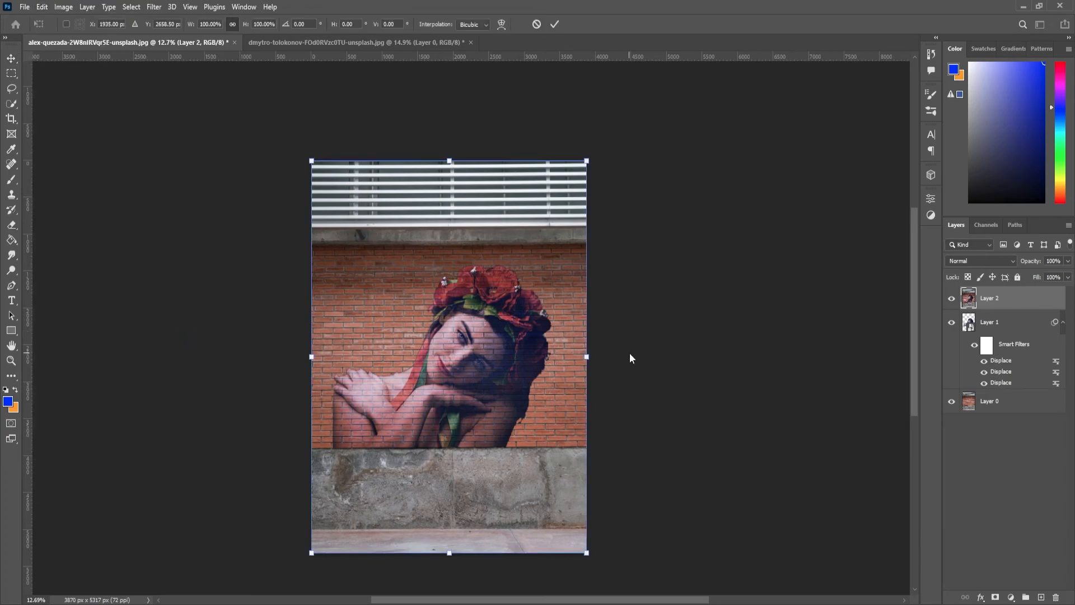
{"action": "left_click_drag", "start_coordinate": [311, 553], "coordinate": [312, 594]}
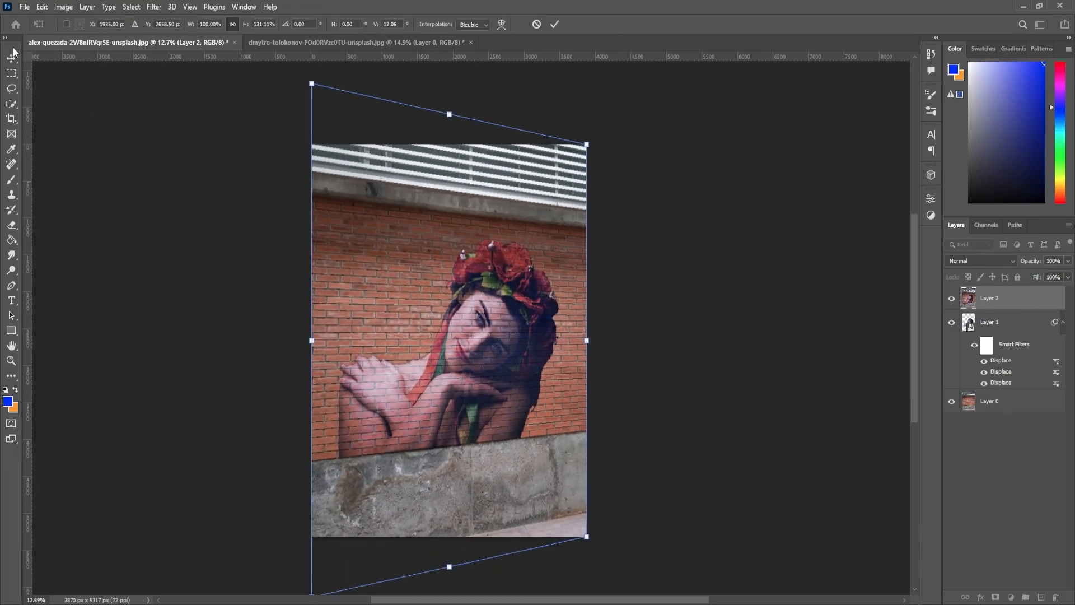
{"action": "key", "text": "Return"}
{"action": "scroll", "coordinate": [524, 519], "scroll_direction": "down", "scroll_amount": 3}
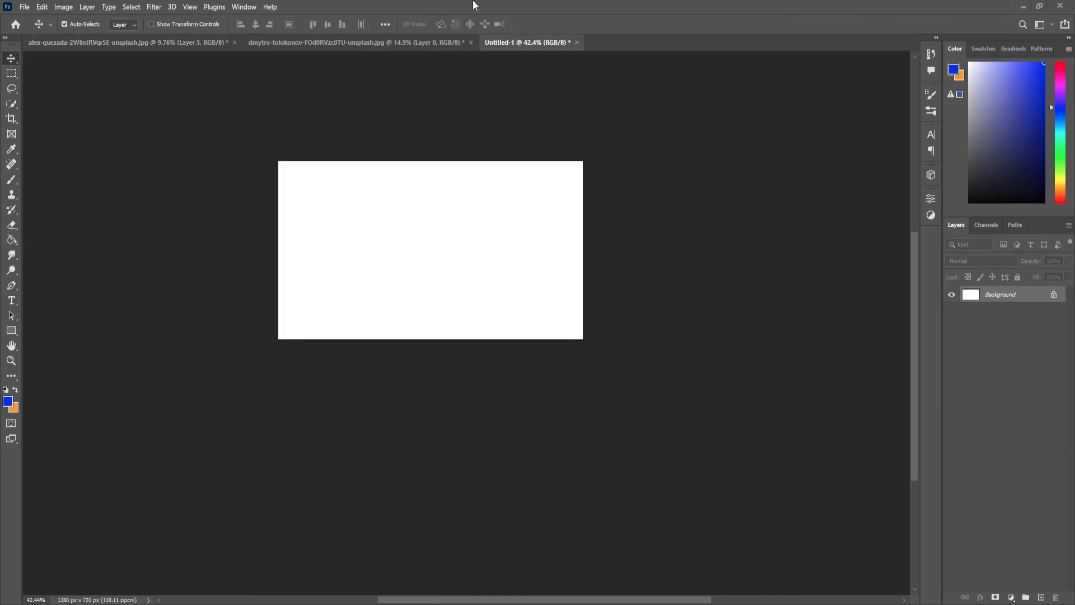
- Replace the blank document with a new 1280 x 720 px document and paste the perspective composite into it
{"action": "key", "text": "ctrl+w"}
{"action": "left_click", "coordinate": [544, 230]}
{"action": "key", "text": "ctrl+n"}
{"action": "left_click", "coordinate": [761, 482]}
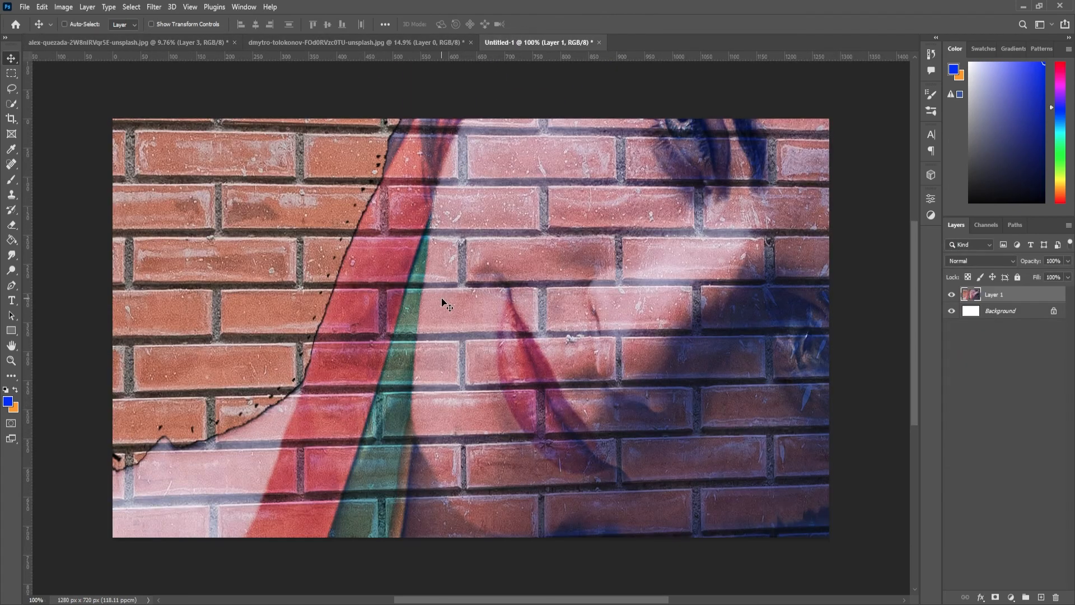
- Scale down the oversized pasted composite with Free Transform so more of the portrait fits on the canvas
{"action": "key", "text": "ctrl+t"}
{"action": "scroll", "coordinate": [442, 298], "scroll_direction": "down", "scroll_amount": 3}
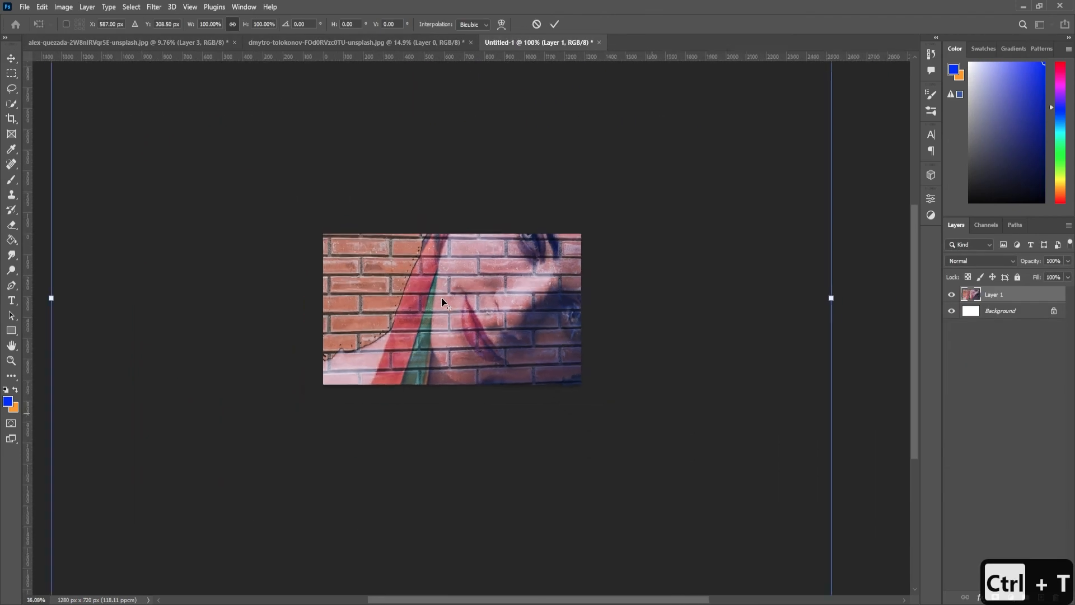
{"action": "scroll", "coordinate": [441, 298], "scroll_direction": "down", "scroll_amount": 5}
{"action": "left_click_drag", "start_coordinate": [561, 304], "coordinate": [489, 234]}
{"action": "key", "text": "Return"}
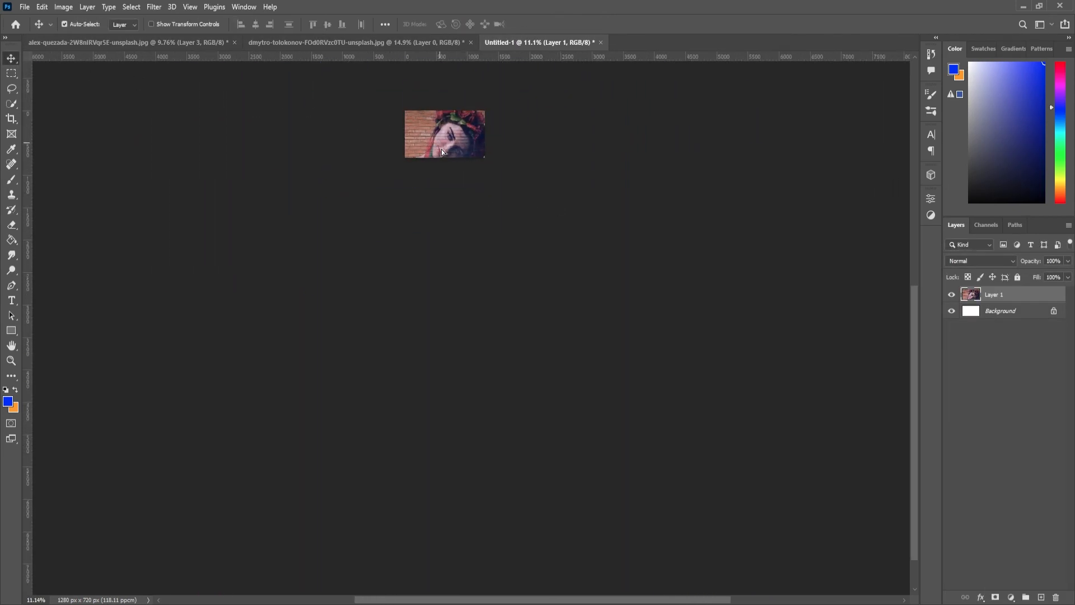
- Move and rescale the composite so the whole mural image fills the canvas height, centred on the white background
{"action": "left_click_drag", "start_coordinate": [438, 140], "coordinate": [460, 160]}
{"action": "scroll", "coordinate": [459, 156], "scroll_direction": "up", "scroll_amount": 3}
{"action": "scroll", "coordinate": [473, 283], "scroll_direction": "up", "scroll_amount": 3}
{"action": "key", "text": "ctrl+t"}
{"action": "left_click_drag", "start_coordinate": [569, 175], "coordinate": [316, 410]}
{"action": "left_click_drag", "start_coordinate": [347, 494], "coordinate": [427, 281]}
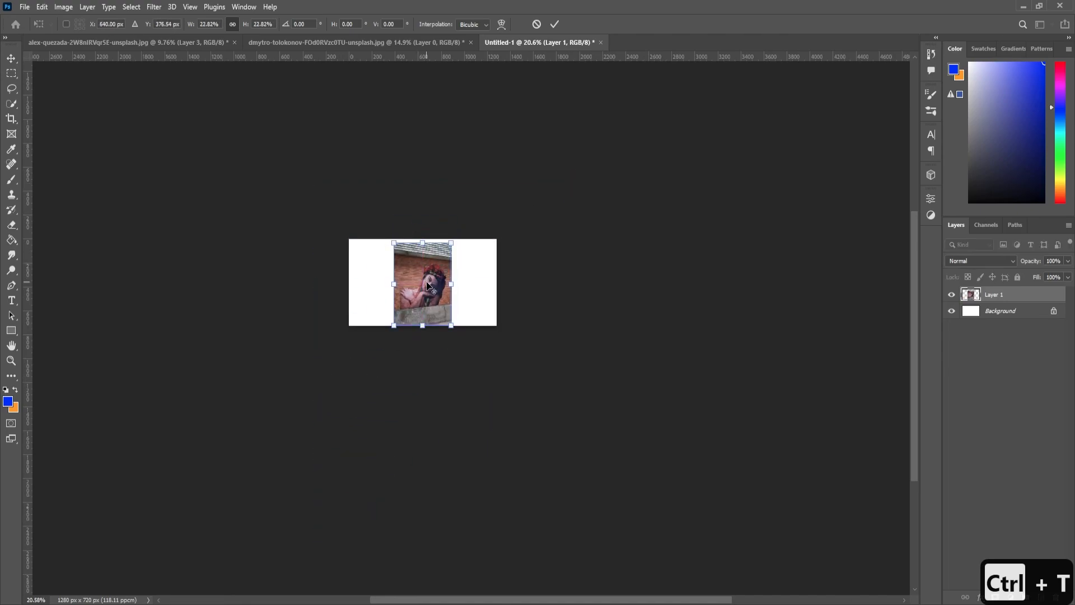
{"action": "scroll", "coordinate": [427, 283], "scroll_direction": "up", "scroll_amount": 20}
{"action": "left_click_drag", "start_coordinate": [450, 137], "coordinate": [458, 116]}
{"action": "key", "text": "Right"}
{"action": "key", "text": "Right"}
{"action": "key", "text": "Right"}
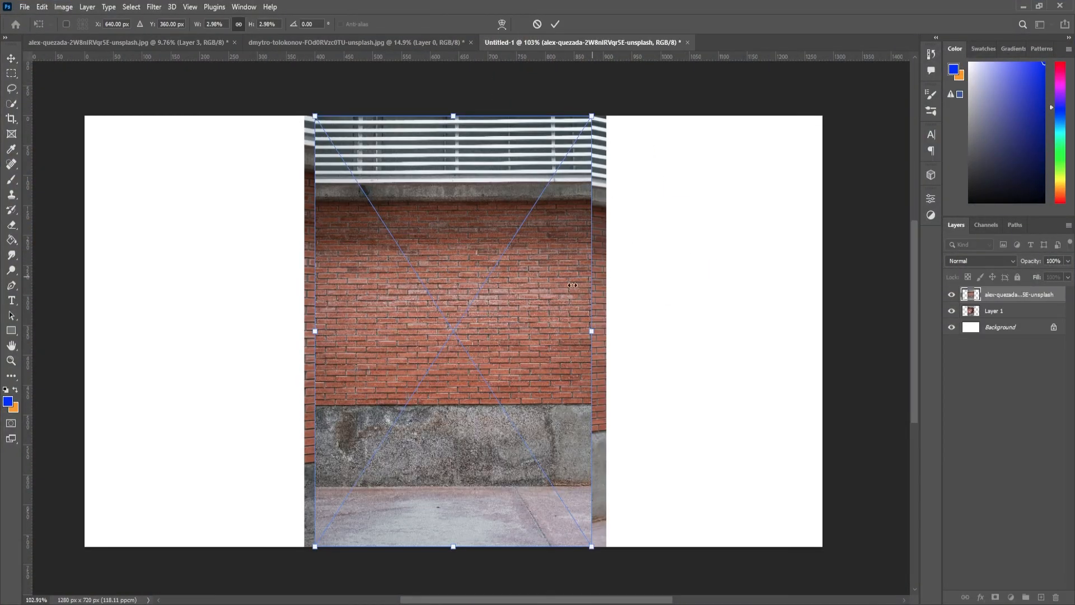
- Move the placed brick wall photo to the right of the mural panel and enlarge it to match the panel's edge
{"action": "left_click_drag", "start_coordinate": [536, 299], "coordinate": [826, 320]}
{"action": "left_click_drag", "start_coordinate": [744, 138], "coordinate": [744, 116]}
{"action": "left_click_drag", "start_coordinate": [690, 181], "coordinate": [701, 193]}
{"action": "left_click_drag", "start_coordinate": [751, 124], "coordinate": [751, 114]}
{"action": "left_click_drag", "start_coordinate": [693, 189], "coordinate": [696, 193]}
- Nudge the right wall photo vertically until its railing and concrete meet the mural panel, and commit it at about 3.21% scale
{"action": "key", "text": "Down"}
{"action": "key", "text": "Down"}
{"action": "key", "text": "Down"}
{"action": "key", "text": "Down"}
{"action": "key", "text": "Down"}
{"action": "key", "text": "Down"}
{"action": "key", "text": "Down"}
{"action": "scroll", "coordinate": [672, 395], "scroll_direction": "up", "scroll_amount": 1}
{"action": "scroll", "coordinate": [671, 394], "scroll_direction": "up", "scroll_amount": 4}
{"action": "key", "text": "Up"}
{"action": "scroll", "coordinate": [671, 394], "scroll_direction": "down", "scroll_amount": 8}
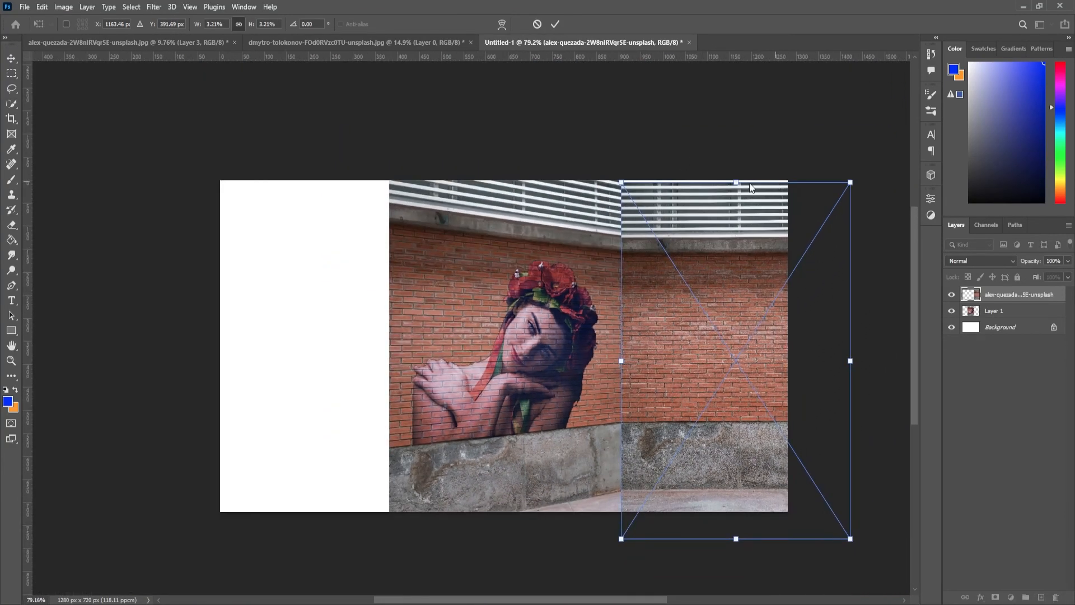
{"action": "scroll", "coordinate": [688, 372], "scroll_direction": "up", "scroll_amount": 5}
{"action": "scroll", "coordinate": [614, 287], "scroll_direction": "down", "scroll_amount": 5}
{"action": "key", "text": "Return"}
- Duplicate the wall photo to the left of the mural panel and scale the copy to about 3.56%
{"action": "left_click_drag", "start_coordinate": [655, 306], "coordinate": [169, 335]}
{"action": "key", "text": "ctrl+t"}
{"action": "left_click_drag", "start_coordinate": [220, 163], "coordinate": [256, 296]}
{"action": "left_click_drag", "start_coordinate": [211, 143], "coordinate": [211, 133]}
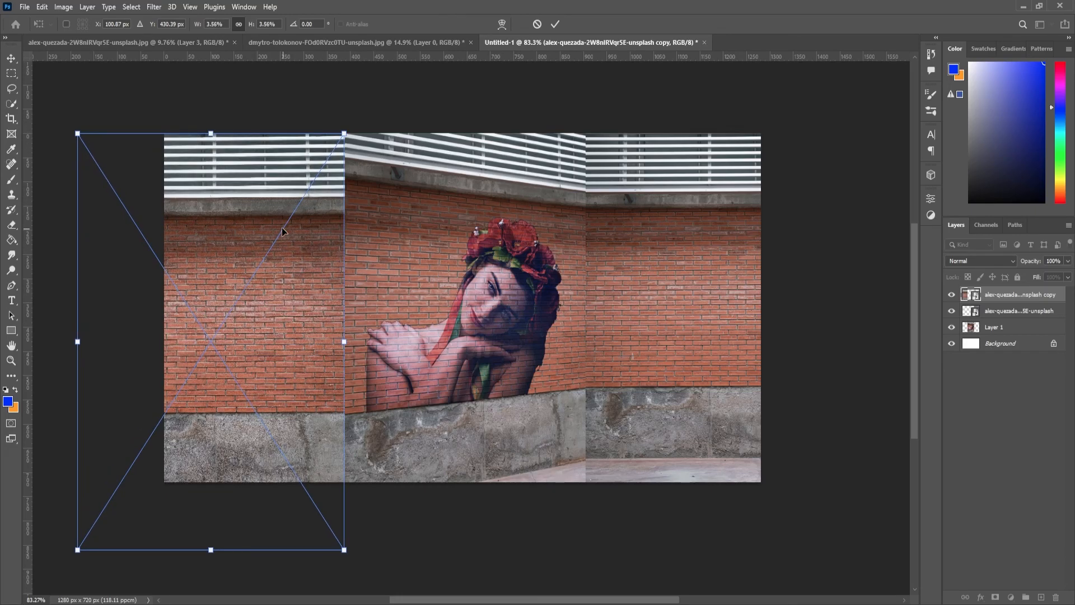
- Enlarge the left wall copy to about 4.25% and position its inner edge against the mural panel
{"action": "left_click_drag", "start_coordinate": [299, 319], "coordinate": [295, 284]}
{"action": "left_click_drag", "start_coordinate": [208, 510], "coordinate": [195, 559]}
{"action": "left_click_drag", "start_coordinate": [225, 480], "coordinate": [209, 490]}
{"action": "left_click_drag", "start_coordinate": [191, 101], "coordinate": [187, 60]}
{"action": "left_click_drag", "start_coordinate": [245, 199], "coordinate": [233, 215]}
{"action": "left_click_drag", "start_coordinate": [243, 385], "coordinate": [241, 389]}
{"action": "left_click_drag", "start_coordinate": [211, 576], "coordinate": [212, 570]}
{"action": "key", "text": "Right"}
{"action": "key", "text": "Right"}
{"action": "key", "text": "Right"}
{"action": "key", "text": "Right"}
{"action": "key", "text": "Right"}
{"action": "key", "text": "Right"}
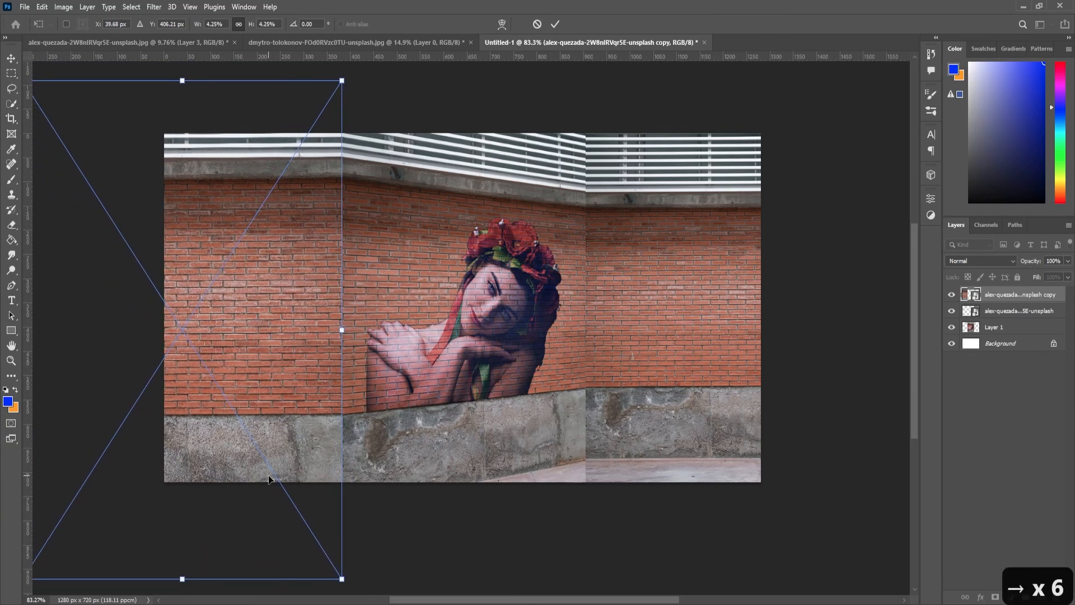
- Apply a Perspective transform to the right wall layer, making its outer edge taller so the wall angles toward the viewer
{"action": "left_click", "coordinate": [638, 295]}
{"action": "left_click", "coordinate": [43, 7]}
{"action": "mouse_move", "coordinate": [69, 275]}
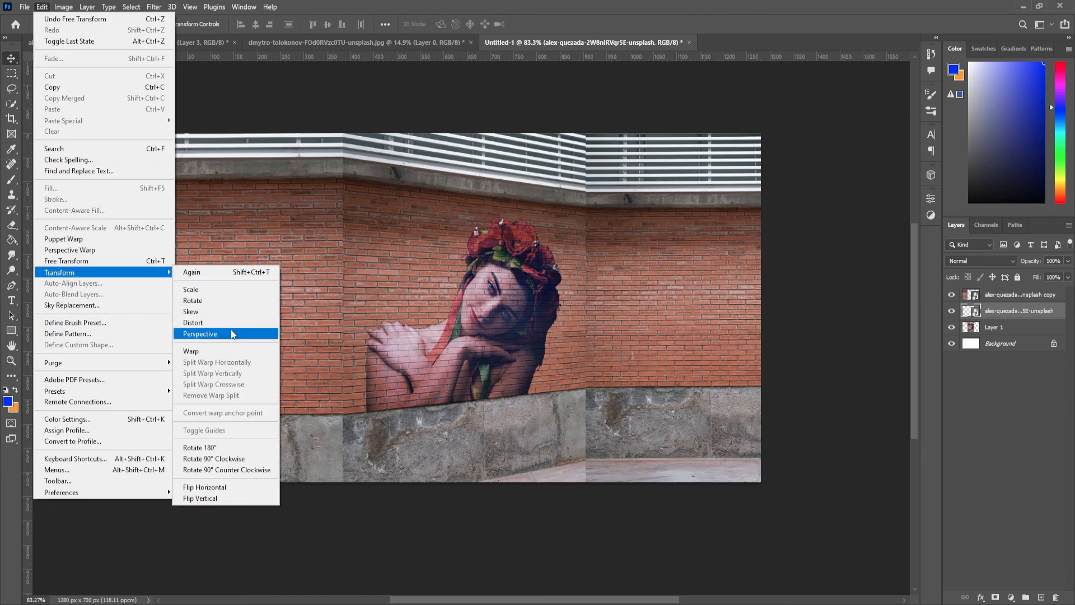
{"action": "left_click", "coordinate": [232, 333]}
{"action": "left_click_drag", "start_coordinate": [828, 510], "coordinate": [825, 567]}
{"action": "key", "text": "Return"}
- Start a Perspective transform on the left wall copy
{"action": "key", "text": "alt+bracketright"}
{"action": "left_click", "coordinate": [42, 7]}
{"action": "mouse_move", "coordinate": [69, 274]}
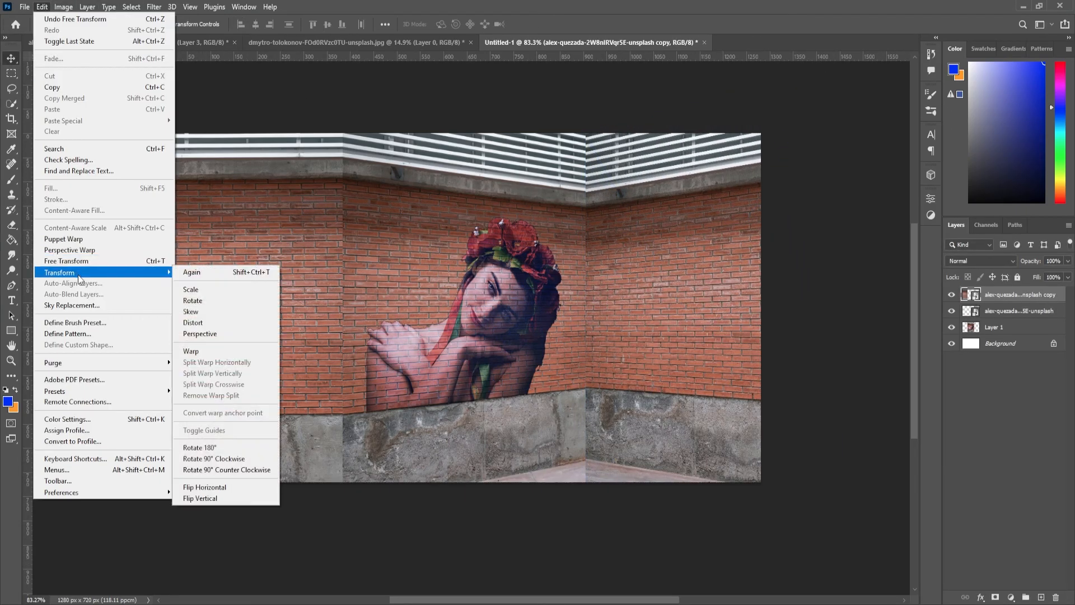
{"action": "left_click", "coordinate": [232, 333]}
- Try adjusting the lower corner and outer side of the left wall copy and undo the attempts
{"action": "scroll", "coordinate": [168, 493], "scroll_direction": "down", "scroll_amount": 3}
{"action": "mouse_move", "coordinate": [158, 504]}
{"action": "left_mouse_down"}
{"action": "mouse_move", "coordinate": [174, 504]}
{"action": "mouse_move", "coordinate": [186, 474]}
{"action": "mouse_move", "coordinate": [165, 505]}
{"action": "left_mouse_up"}
{"action": "key", "text": "ctrl+z"}
{"action": "key", "text": "ctrl+z"}
{"action": "key", "text": "ctrl+z"}
{"action": "left_click_drag", "start_coordinate": [159, 330], "coordinate": [140, 362]}
{"action": "key", "text": "ctrl+z"}
{"action": "key", "text": "ctrl+z"}
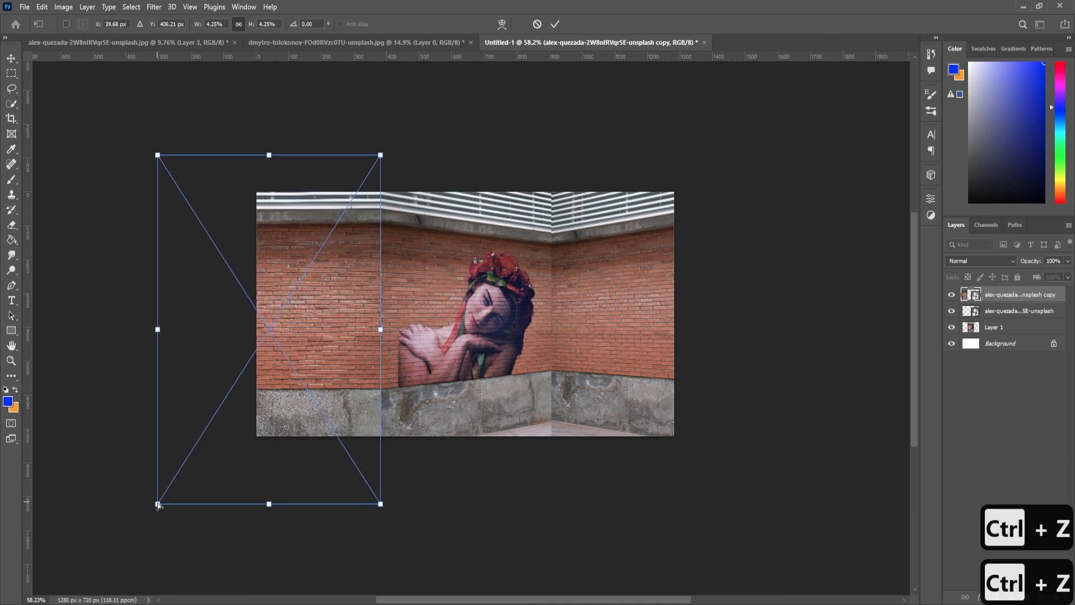
- Shorten the left wall copy's outer edge in perspective so the wall recedes away from the mural panel
{"action": "left_click_drag", "start_coordinate": [158, 336], "coordinate": [118, 343]}
{"action": "left_click_drag", "start_coordinate": [208, 512], "coordinate": [208, 502]}
{"action": "left_click_drag", "start_coordinate": [207, 341], "coordinate": [181, 330]}
{"action": "left_click_drag", "start_coordinate": [208, 491], "coordinate": [208, 430]}
{"action": "key", "text": "Return"}
- Enlarge the left wall copy slightly and nudge it down so its ledge and concrete base line up with the mural panel
{"action": "key", "text": "ctrl+t"}
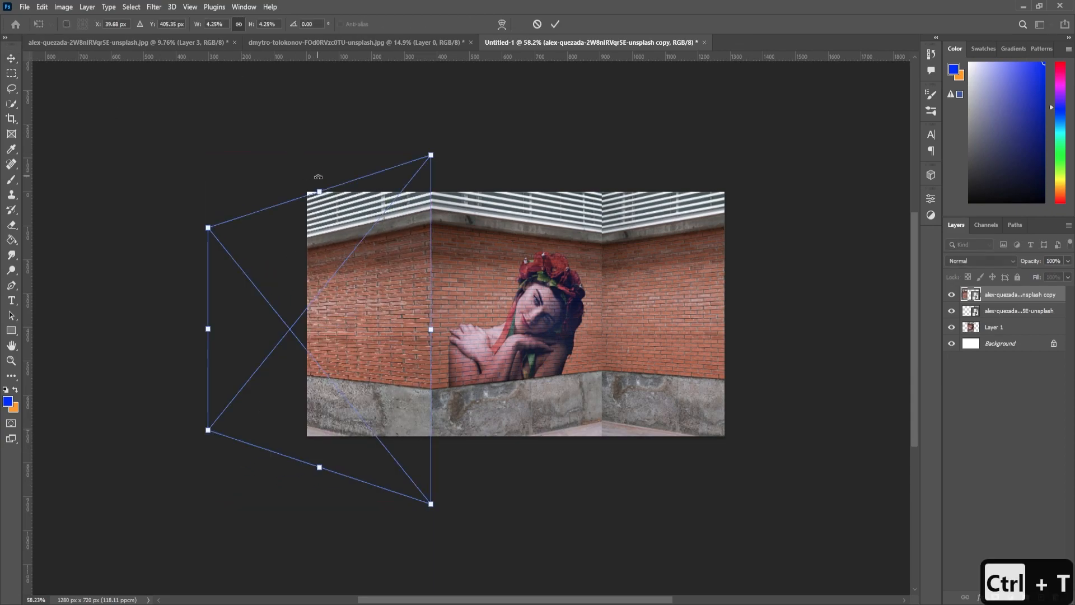
{"action": "left_click_drag", "start_coordinate": [319, 191], "coordinate": [315, 179]}
{"action": "key", "text": "Return"}
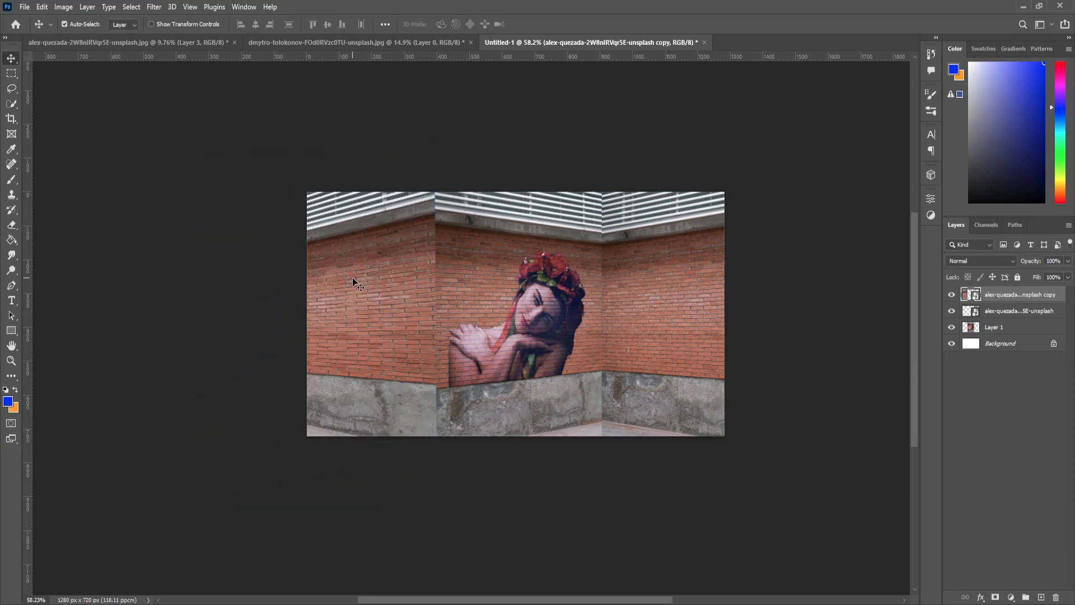
{"action": "key", "text": "Down"}
{"action": "key", "text": "Down"}
{"action": "key", "text": "Down"}
{"action": "key", "text": "Down"}
{"action": "key", "text": "Down"}
{"action": "key", "text": "Down"}
{"action": "key", "text": "Down"}
{"action": "key", "text": "Down"}
{"action": "key", "text": "Down"}
{"action": "key", "text": "Down"}
{"action": "key", "text": "Down"}
{"action": "key", "text": "Down"}
{"action": "key", "text": "Down"}
- Rasterize the right wall layer, try erasing along its floor seam, and undo the strokes
{"action": "scroll", "coordinate": [618, 428], "scroll_direction": "up", "scroll_amount": 2}
{"action": "key", "text": "e"}
{"action": "key", "text": "alt+bracketleft"}
{"action": "right_click", "coordinate": [1006, 311]}
{"action": "key", "text": "Escape"}
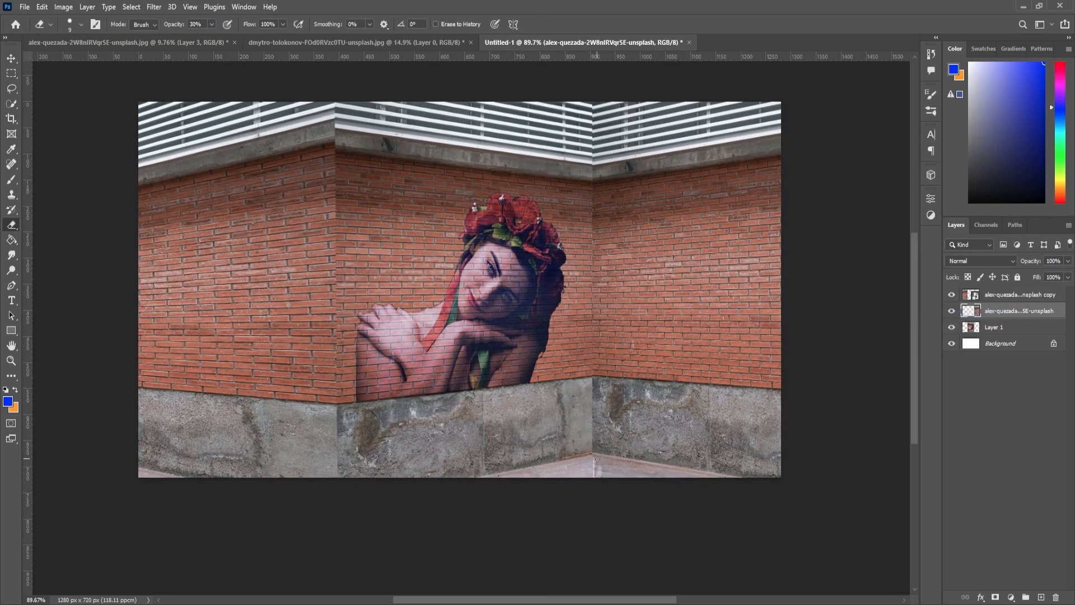
{"action": "key", "text": "ctrl+z"}
{"action": "key", "text": "ctrl+z"}
- Nudge the right wall layer left and slightly up to tighten its join with the mural panel
{"action": "key", "text": "Left"}
{"action": "key", "text": "Left"}
{"action": "key", "text": "Left"}
{"action": "key", "text": "Left"}
{"action": "key", "text": "v"}
{"action": "key", "text": "Left"}
{"action": "key", "text": "Left"}
{"action": "key", "text": "Left"}
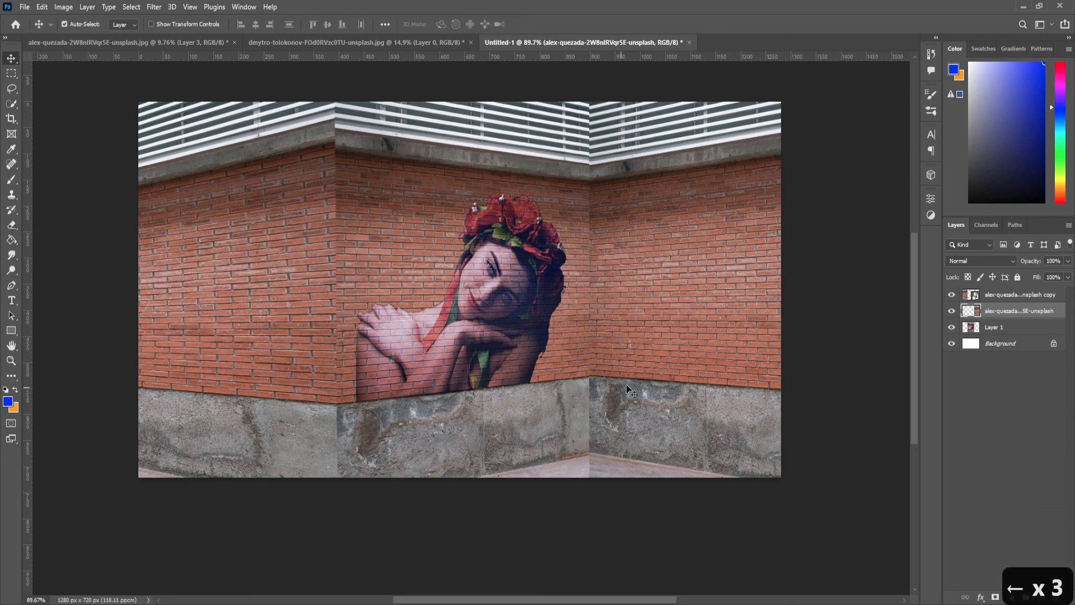
{"action": "key", "text": "Up"}
{"action": "key", "text": "Up"}
{"action": "key", "text": "Up"}
{"action": "key", "text": "Up"}
{"action": "key", "text": "Up"}
- Soften the seam between the mural panel and the right wall near the floor with the Eraser
{"action": "key", "text": "e"}
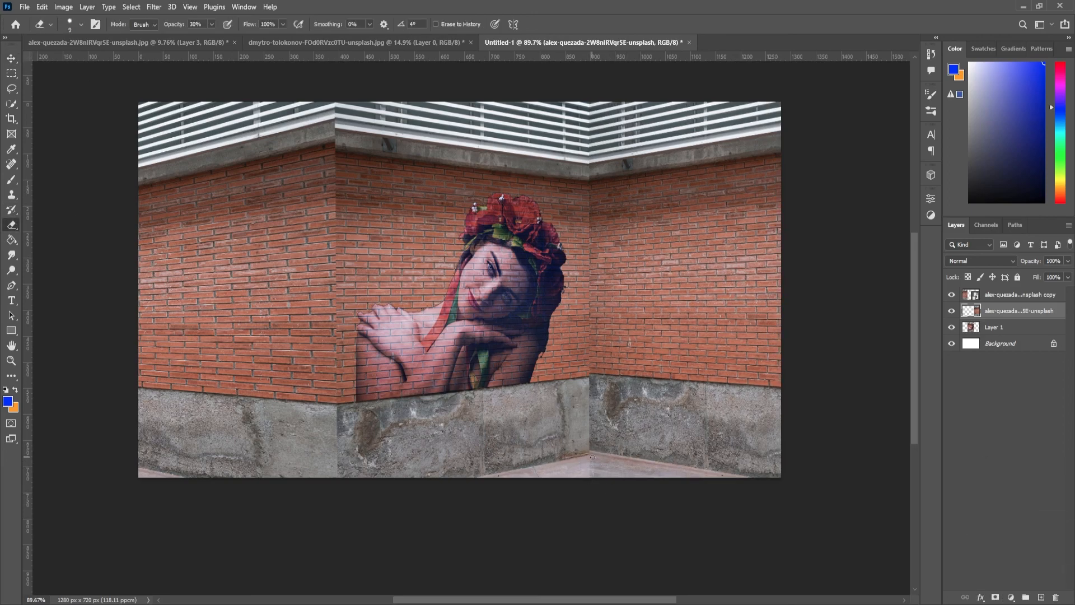
{"action": "scroll", "coordinate": [599, 488], "scroll_direction": "up", "scroll_amount": 4}
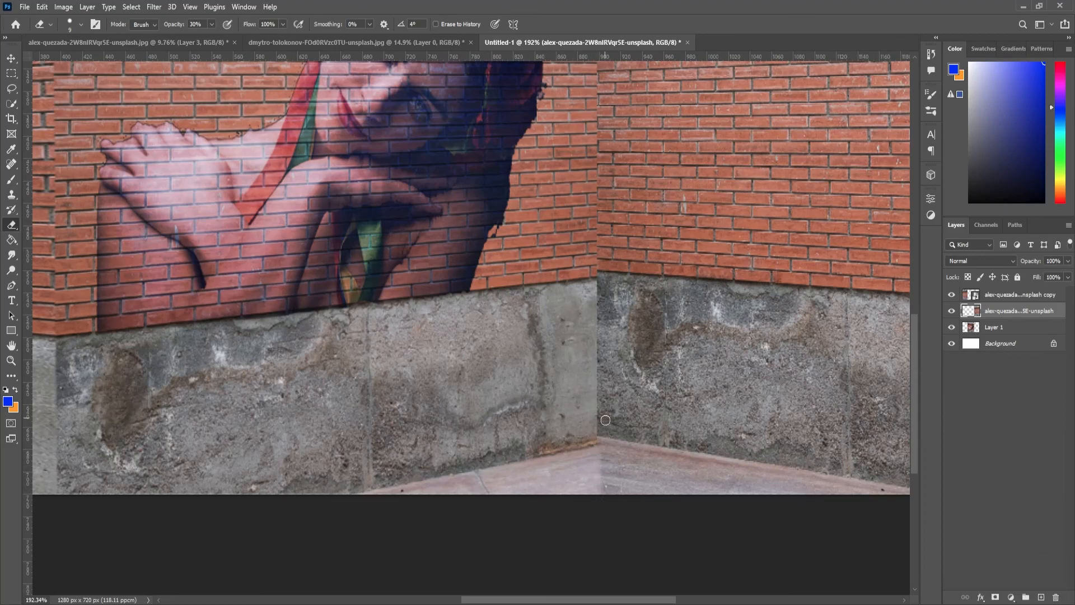
{"action": "key", "text": "ctrl+z"}
{"action": "scroll", "coordinate": [629, 329], "scroll_direction": "down", "scroll_amount": 10}
{"action": "scroll", "coordinate": [625, 297], "scroll_direction": "up", "scroll_amount": 10}
{"action": "scroll", "coordinate": [610, 283], "scroll_direction": "up", "scroll_amount": 7}
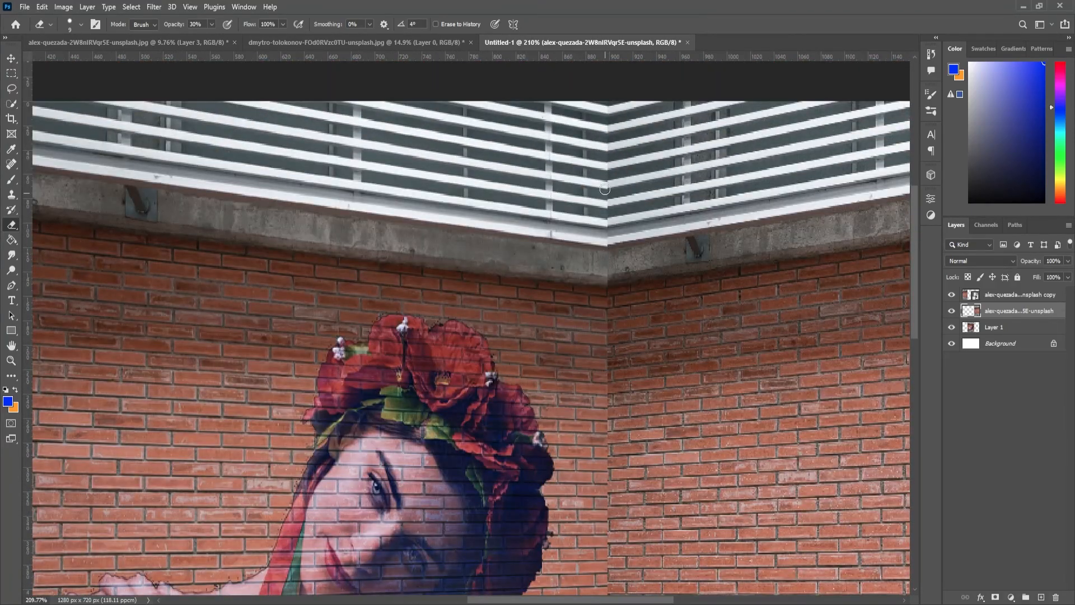
- Try erasing along the right wall's seam at the railing and ledge, and undo the strokes
{"action": "key", "text": "ctrl+z"}
{"action": "left_click_drag", "start_coordinate": [628, 241], "coordinate": [720, 254]}
{"action": "key", "text": "ctrl+z"}
{"action": "key", "text": "ctrl+z"}
{"action": "scroll", "coordinate": [652, 279], "scroll_direction": "down", "scroll_amount": 10}
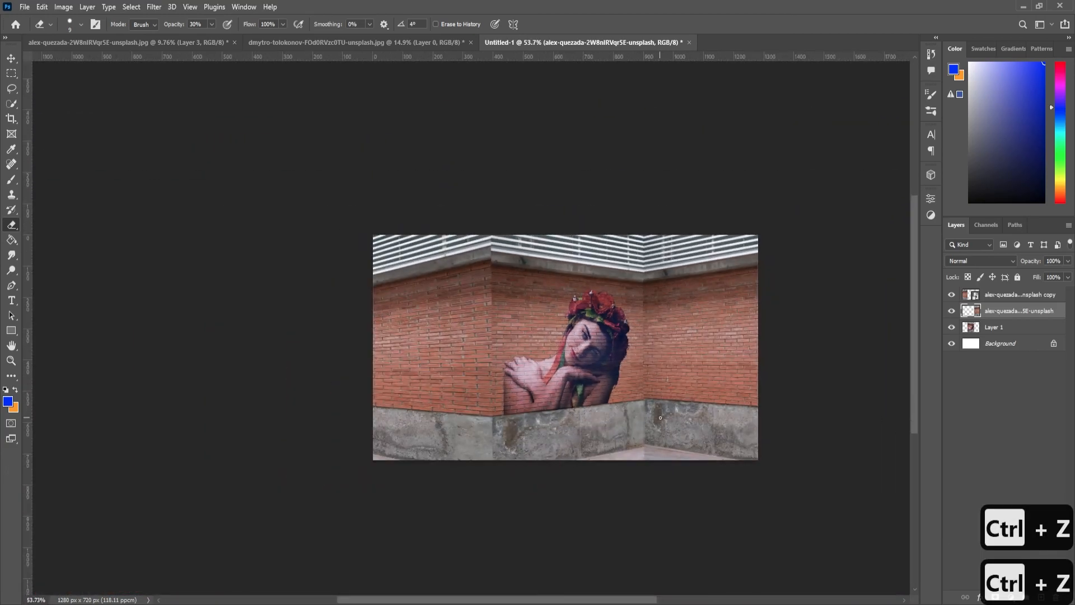
- Nudge the right wall layer down in small steps to align its railing and ledge with the mural panel
{"action": "key", "text": "v"}
{"action": "key", "text": "Down"}
{"action": "key", "text": "Down"}
{"action": "key", "text": "Down"}
{"action": "scroll", "coordinate": [683, 341], "scroll_direction": "up", "scroll_amount": 3}
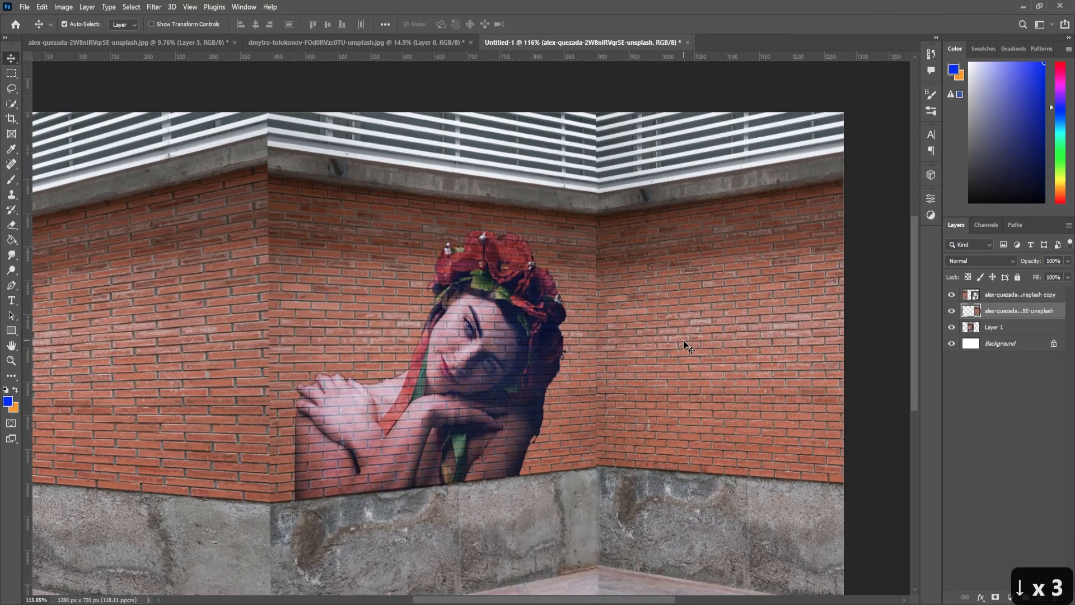
{"action": "key", "text": "Down"}
{"action": "key", "text": "Down"}
{"action": "key", "text": "Down"}
{"action": "scroll", "coordinate": [605, 175], "scroll_direction": "down", "scroll_amount": 6}
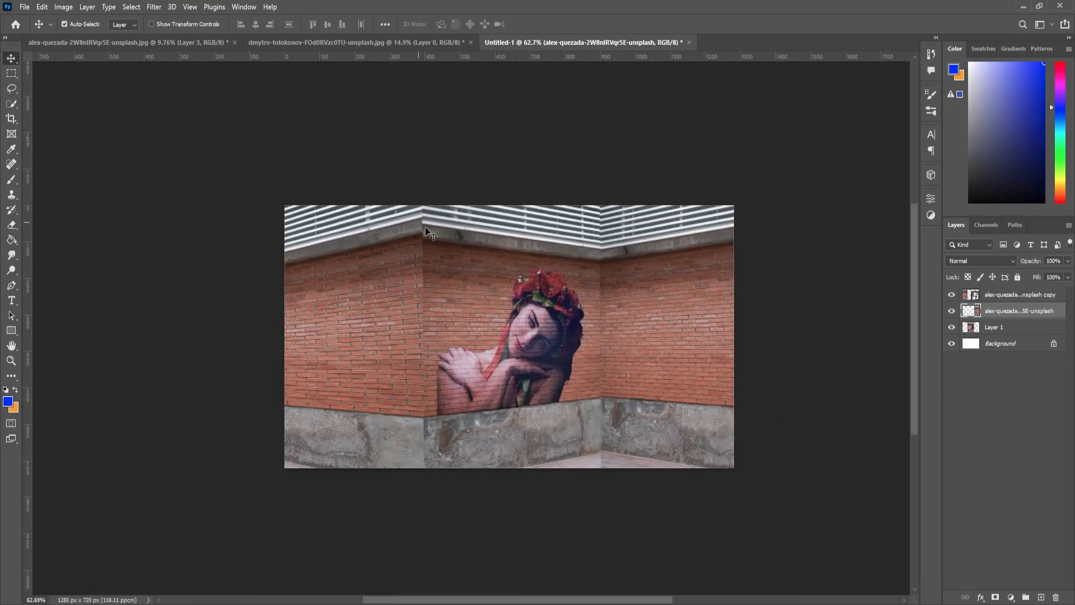
- Rasterize the left wall copy and choose the Eraser tool for its seam with the mural panel
{"action": "scroll", "coordinate": [401, 225], "scroll_direction": "up", "scroll_amount": 7}
{"action": "left_click", "coordinate": [235, 244]}
{"action": "right_click", "coordinate": [996, 297]}
{"action": "left_click", "coordinate": [865, 310]}
{"action": "left_click", "coordinate": [12, 225]}
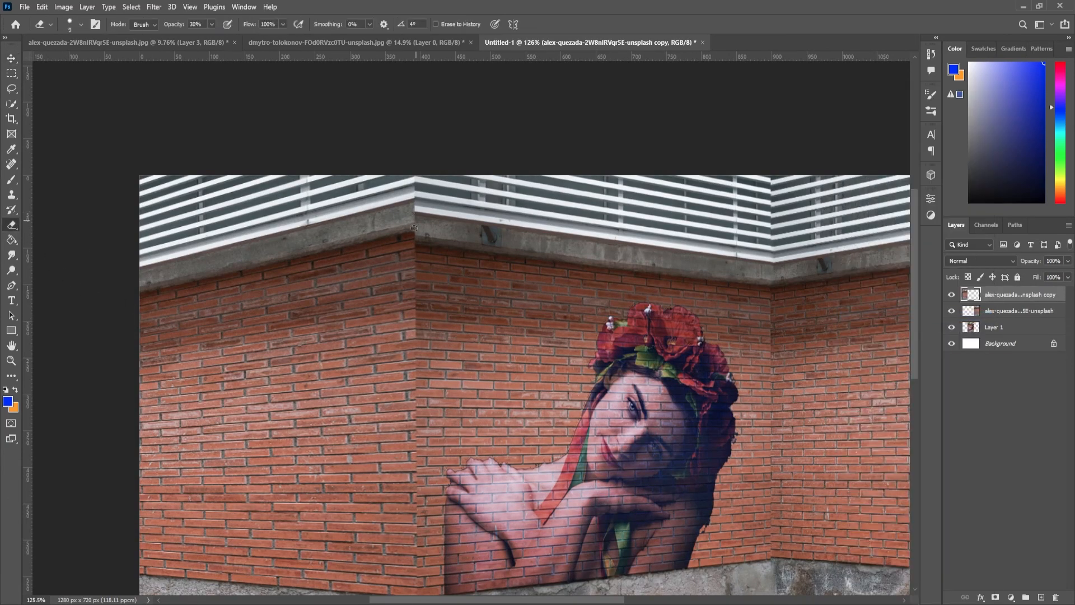
- Try erasing along the left wall's seam with the mural panel and undo all of the strokes
{"action": "key", "text": "ctrl+z"}
{"action": "scroll", "coordinate": [504, 206], "scroll_direction": "down", "scroll_amount": 7}
{"action": "scroll", "coordinate": [504, 206], "scroll_direction": "up", "scroll_amount": 6}
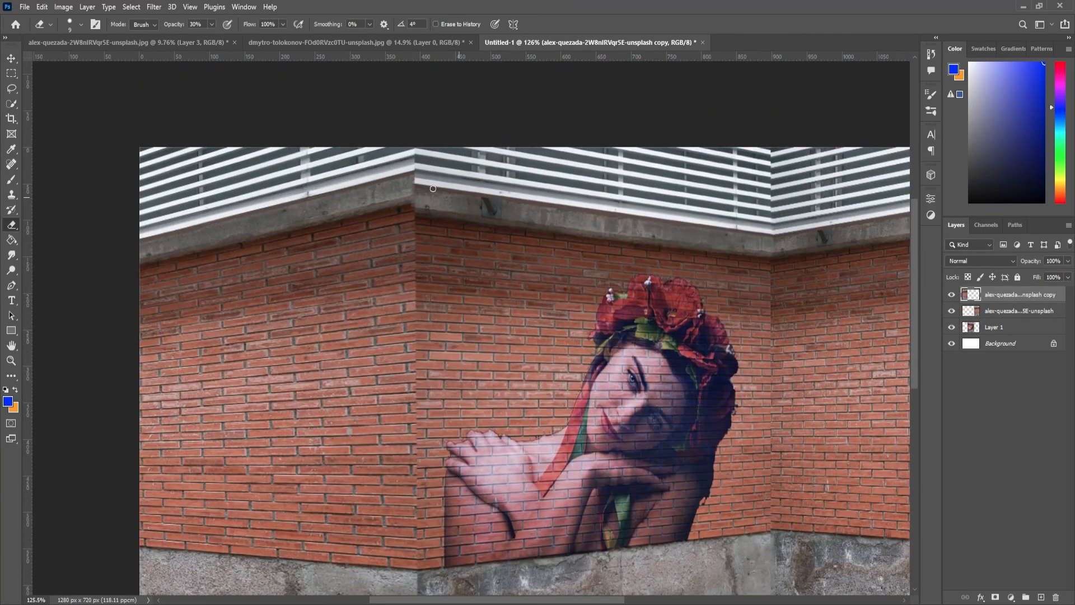
{"action": "key", "text": "ctrl+z"}
{"action": "key", "text": "ctrl+z"}
{"action": "key", "text": "ctrl+z"}
{"action": "key", "text": "ctrl+z"}
{"action": "key", "text": "ctrl+z"}
{"action": "key", "text": "ctrl+z"}
{"action": "key", "text": "ctrl+z"}
{"action": "key", "text": "ctrl+z"}
{"action": "key", "text": "ctrl+z"}
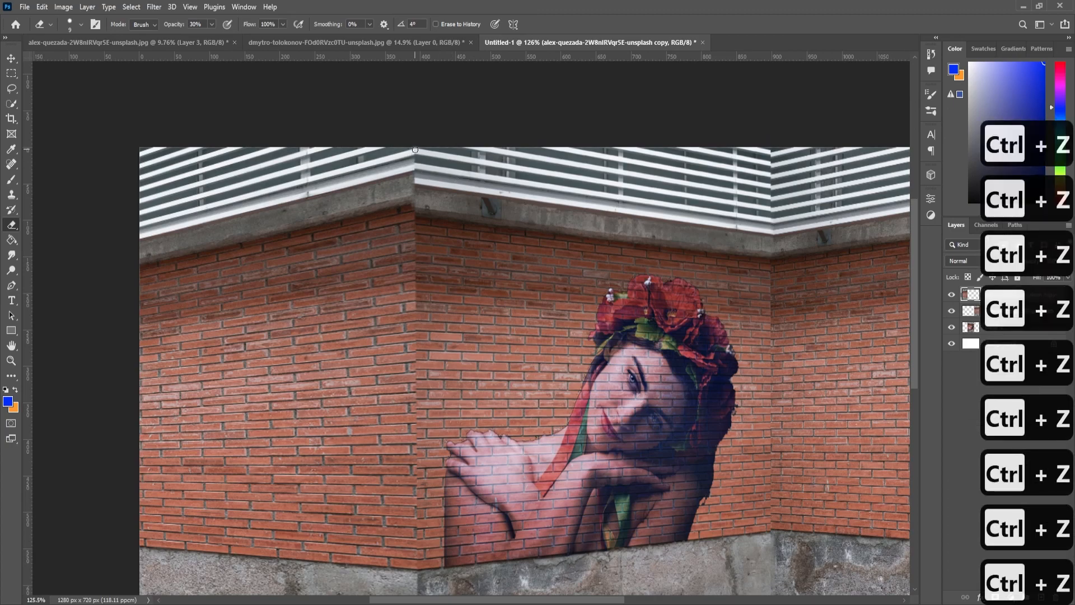
- Try a small brush stroke and an eraser stroke along the left wall's seam with the mural panel, and undo both
{"action": "key", "text": "b"}
{"action": "scroll", "coordinate": [341, 273], "scroll_direction": "down", "scroll_amount": 1}
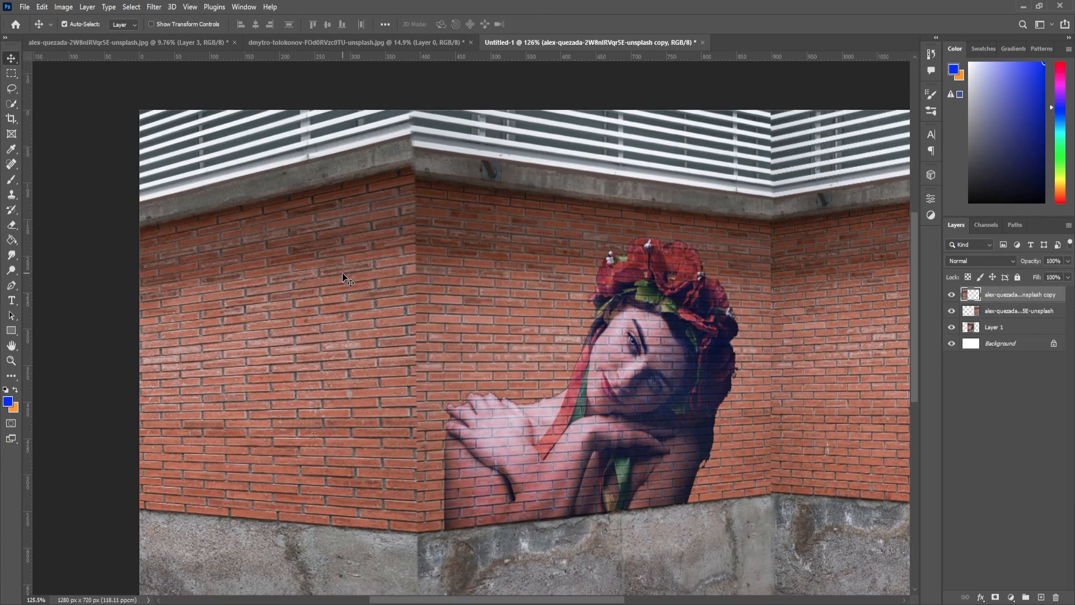
{"action": "key", "text": "bracketleft"}
{"action": "key", "text": "bracketleft"}
{"action": "key", "text": "bracketleft"}
{"action": "key", "text": "bracketleft"}
{"action": "key", "text": "bracketleft"}
{"action": "key", "text": "bracketleft"}
{"action": "key", "text": "bracketleft"}
{"action": "key", "text": "bracketleft"}
{"action": "key", "text": "bracketleft"}
{"action": "key", "text": "bracketleft"}
{"action": "key", "text": "bracketleft"}
{"action": "key", "text": "bracketleft"}
{"action": "key", "text": "bracketleft"}
{"action": "key", "text": "bracketleft"}
{"action": "key", "text": "bracketleft"}
{"action": "key", "text": "bracketleft"}
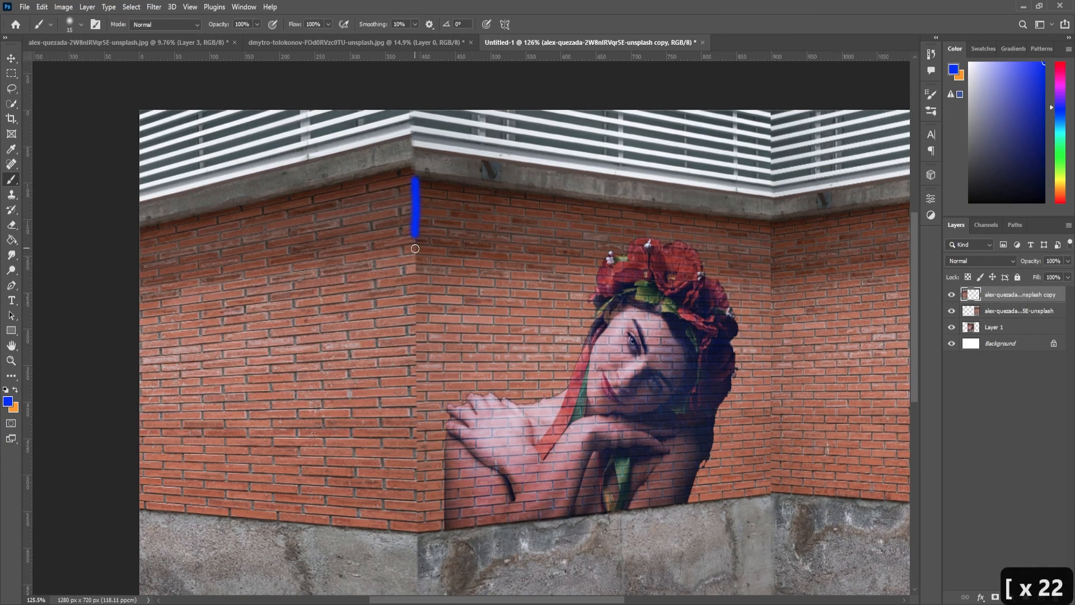
{"action": "key", "text": "ctrl+z"}
{"action": "key", "text": "e"}
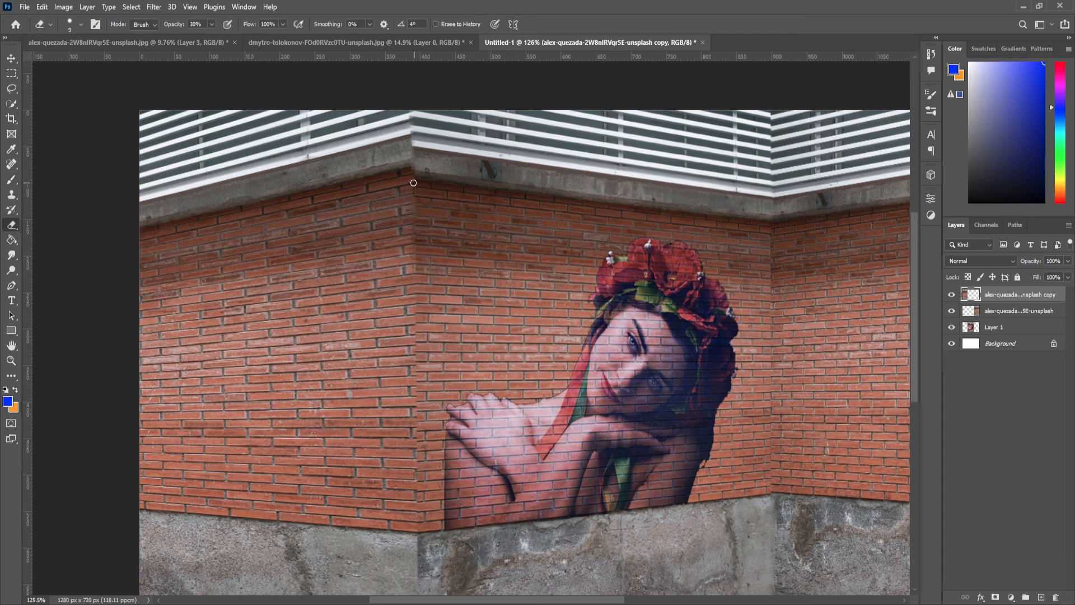
{"action": "key", "text": "ctrl+z"}
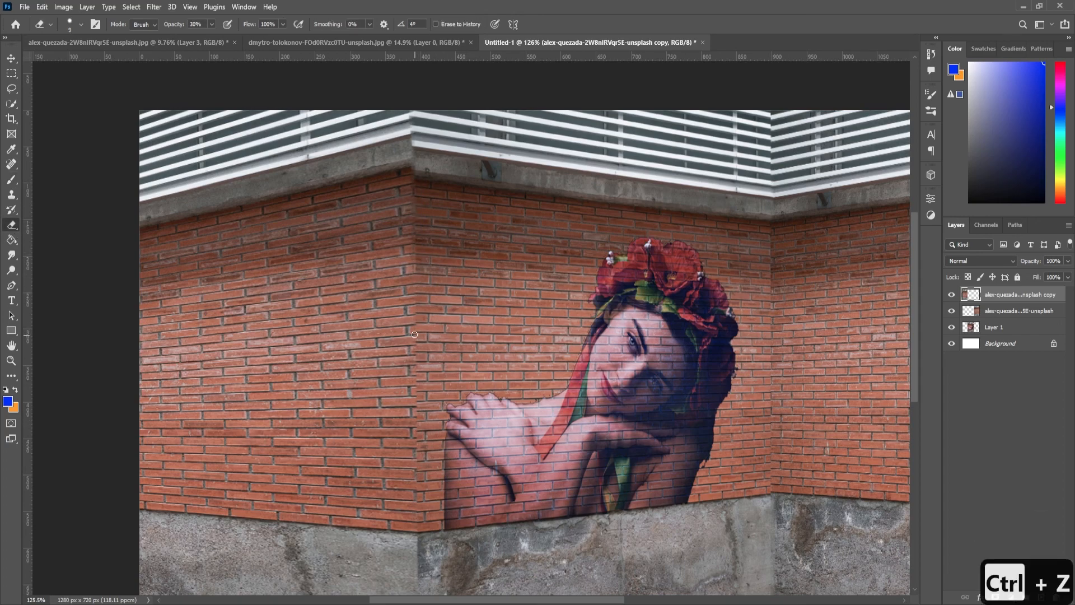
- Select the right wall layer and inspect its seam with the mural panel up close
{"action": "scroll", "coordinate": [425, 319], "scroll_direction": "down", "scroll_amount": 3}
{"action": "key", "text": "v"}
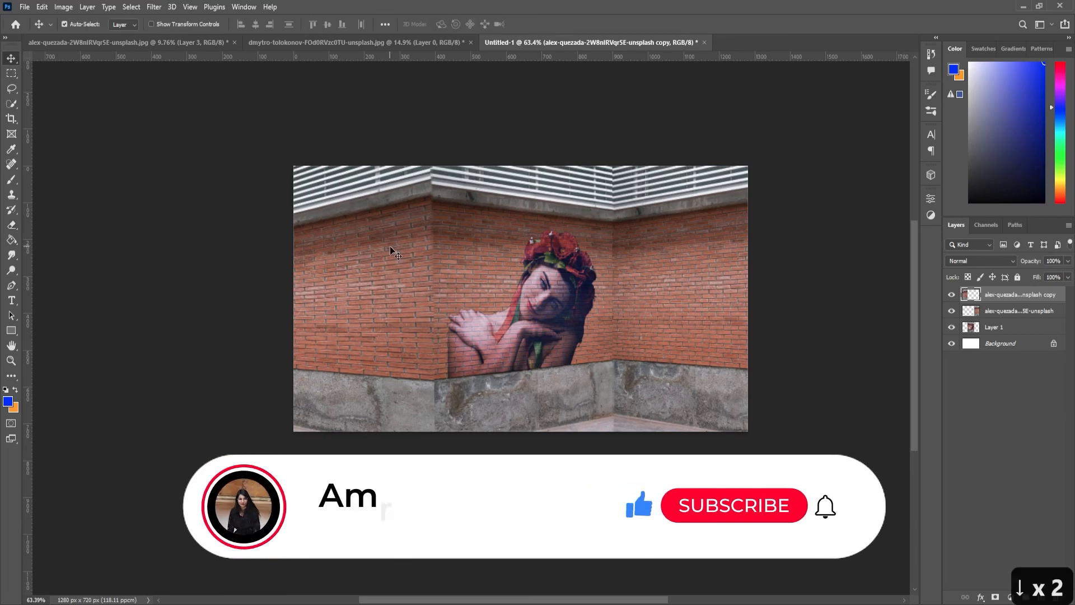
{"action": "left_click", "coordinate": [653, 269]}
{"action": "scroll", "coordinate": [653, 269], "scroll_direction": "up", "scroll_amount": 4}
{"action": "key", "text": "e"}
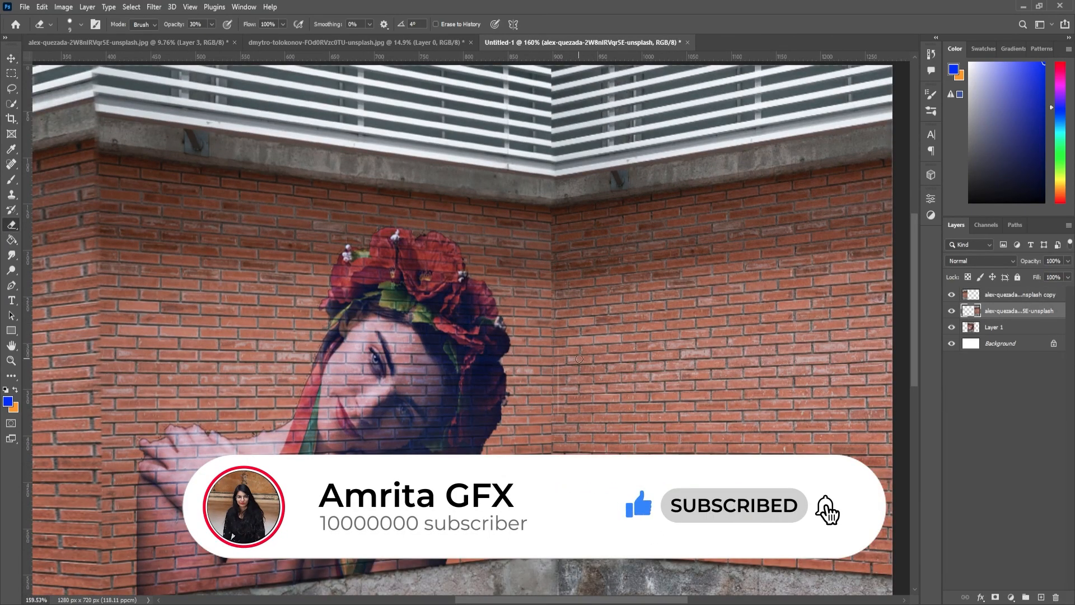
{"action": "scroll", "coordinate": [580, 359], "scroll_direction": "down", "scroll_amount": 4}
{"action": "key", "text": "v"}
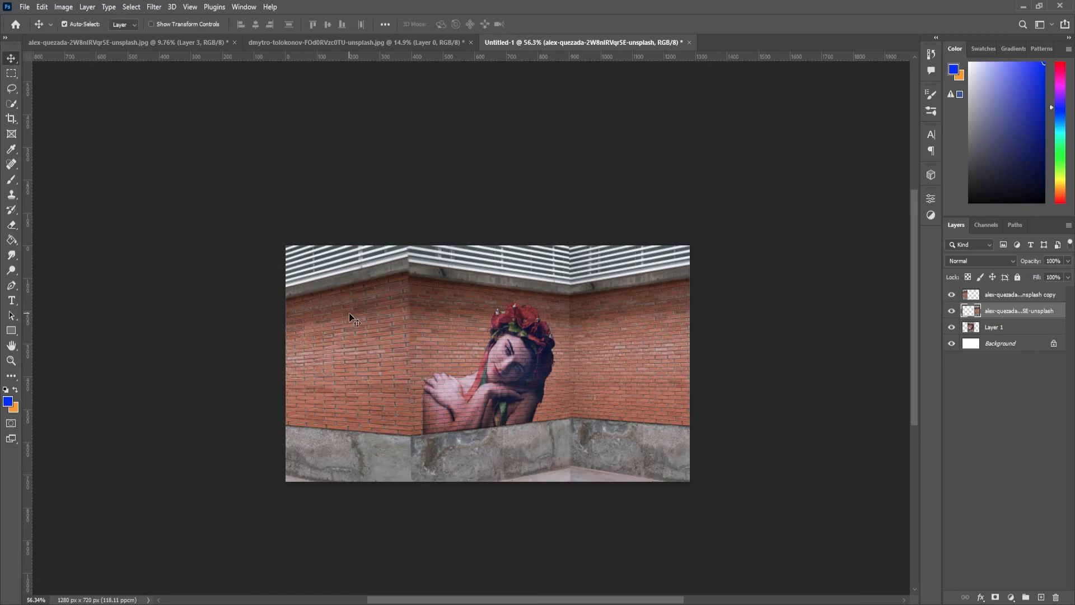
- Nudge the left wall layer down in small steps to align its railing and ledge with the mural panel
{"action": "left_click", "coordinate": [348, 313]}
{"action": "key", "text": "Down"}
{"action": "key", "text": "Down"}
{"action": "key", "text": "Down"}
{"action": "key", "text": "Down"}
{"action": "key", "text": "Down"}
{"action": "key", "text": "Down"}
{"action": "key", "text": "Down"}
{"action": "key", "text": "Down"}
{"action": "key", "text": "Down"}
{"action": "key", "text": "Down"}
{"action": "key", "text": "Down"}
{"action": "key", "text": "Down"}
{"action": "key", "text": "Down"}
{"action": "key", "text": "Down"}
- Scale the left wall layer proportionally to about 98% and nudge it right to meet the mural panel
{"action": "key", "text": "ctrl+t"}
{"action": "left_click_drag", "start_coordinate": [297, 554], "coordinate": [298, 547]}
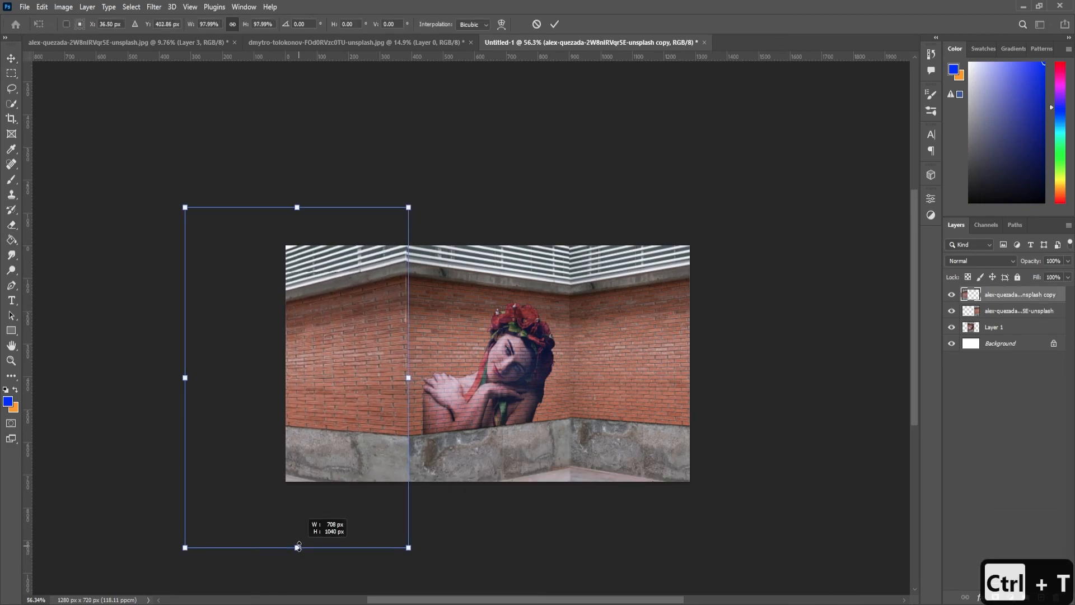
{"action": "key", "text": "Right"}
{"action": "key", "text": "Right"}
{"action": "key", "text": "Right"}
{"action": "key", "text": "Return"}
{"action": "scroll", "coordinate": [507, 380], "scroll_direction": "up", "scroll_amount": 1}
{"action": "scroll", "coordinate": [506, 379], "scroll_direction": "down", "scroll_amount": 2}
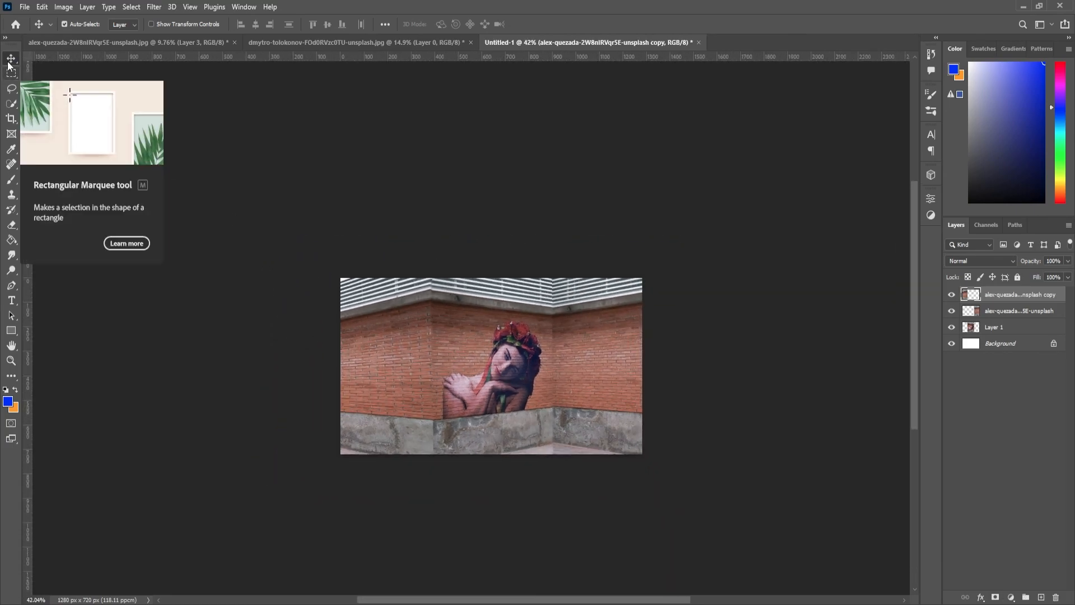